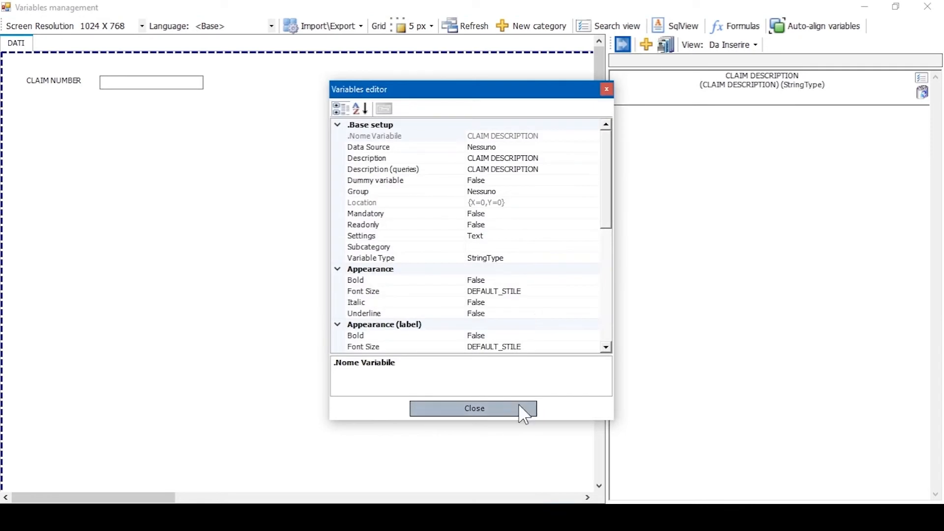
Step: Place a widened CLAIM DESCRIPTION field under CLAIM NUMBER on the DATI page and left-align the two fields
{"action": "left_click_drag", "start_coordinate": [706, 92], "coordinate": [204, 124]}
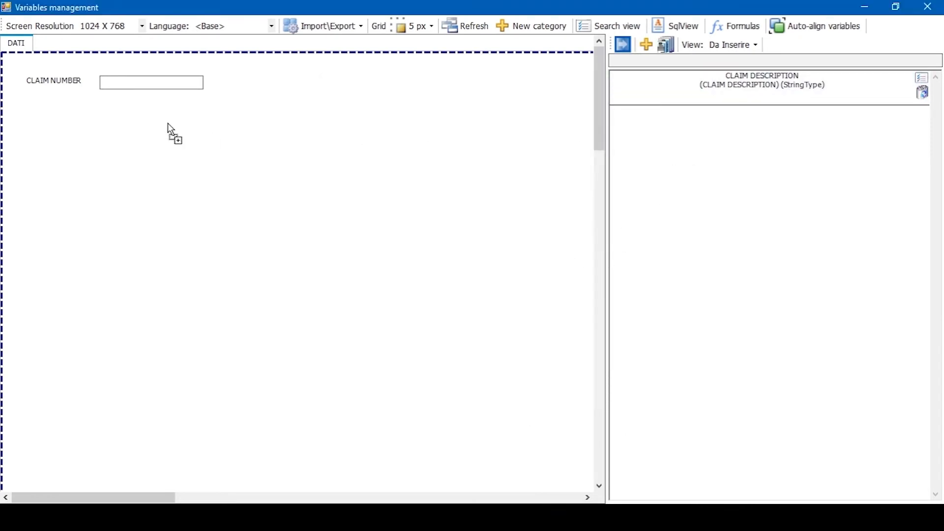
{"action": "left_click_drag", "start_coordinate": [47, 127], "coordinate": [423, 97]}
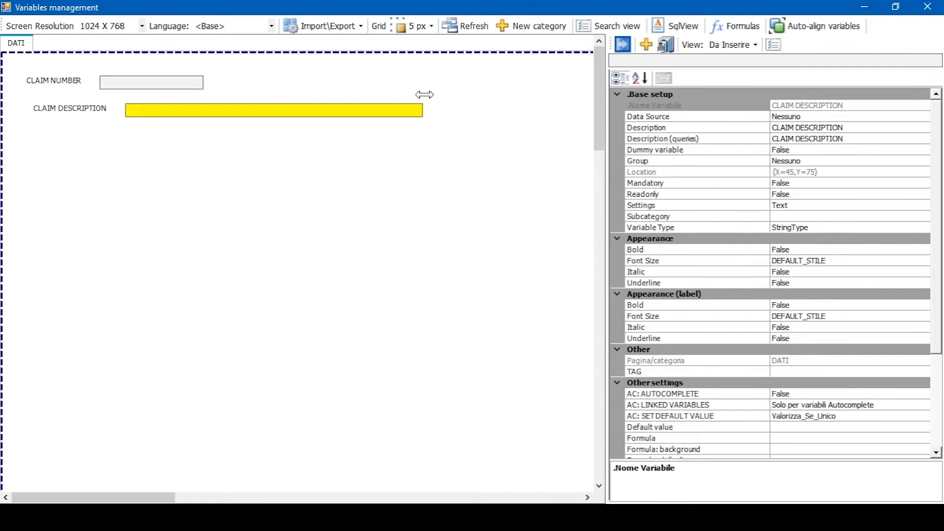
{"action": "left_click", "coordinate": [197, 83]}
{"action": "right_click", "coordinate": [197, 80]}
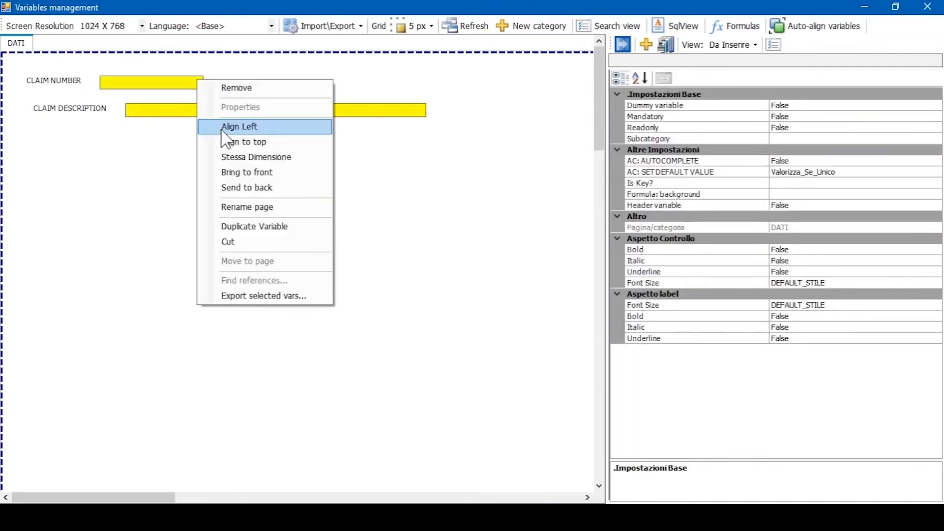
{"action": "left_click", "coordinate": [222, 129]}
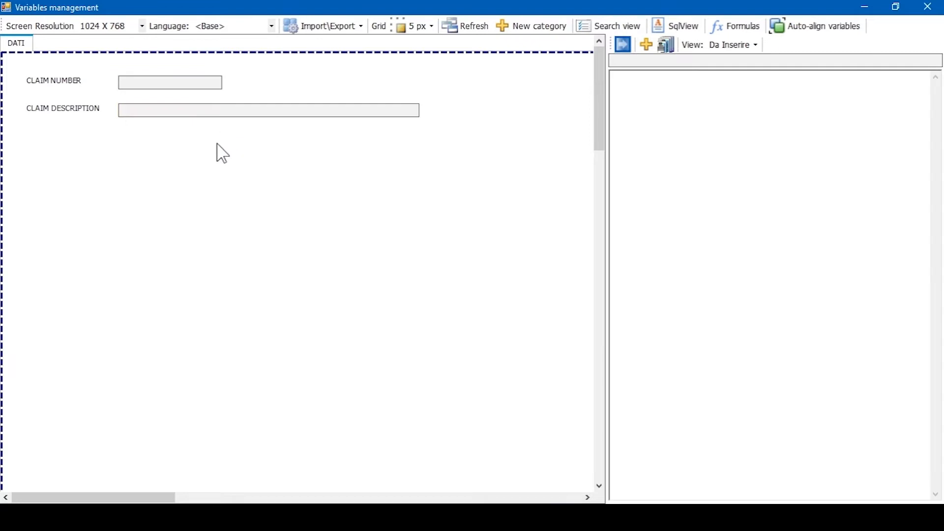
Step: Create a new variable named REGISTRATION DATE with variable type DateType
{"action": "left_click", "coordinate": [645, 46]}
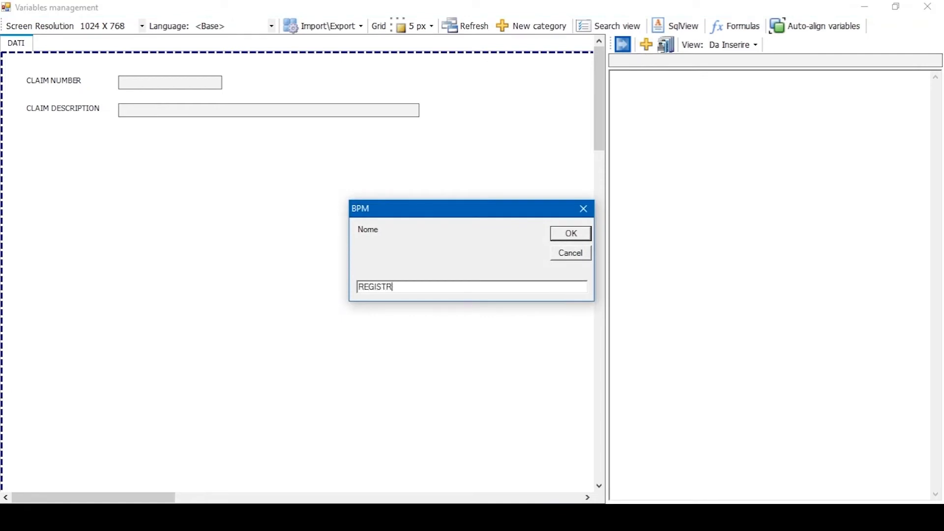
{"action": "key", "text": "Return"}
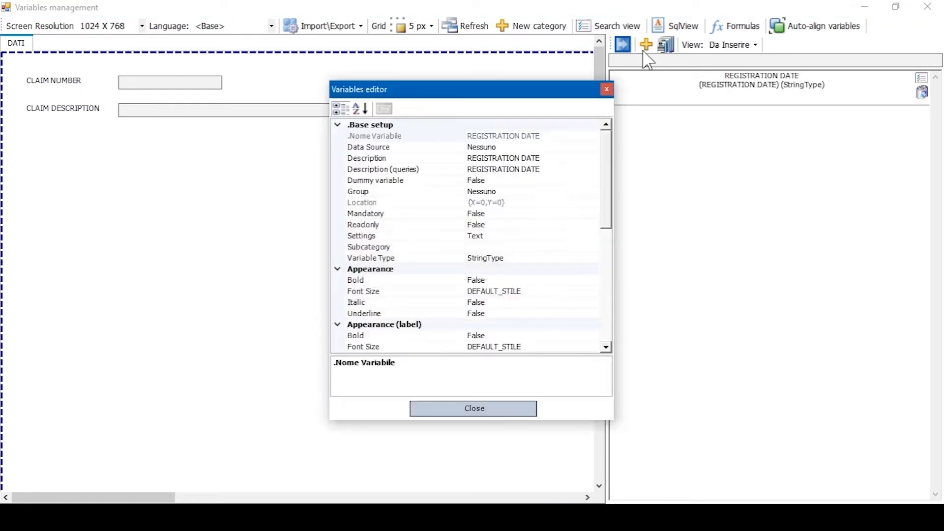
{"action": "left_click", "coordinate": [545, 261]}
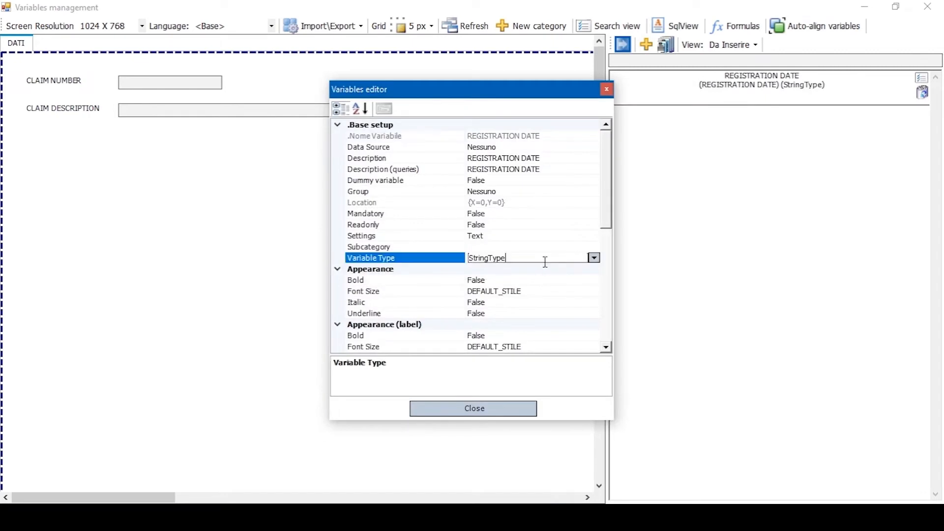
{"action": "left_click", "coordinate": [594, 258]}
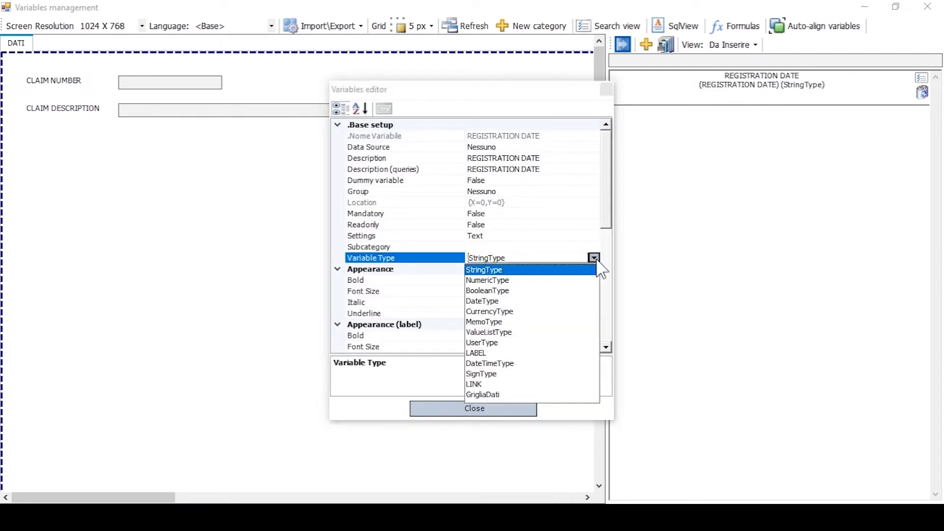
{"action": "left_click", "coordinate": [530, 300]}
{"action": "left_click", "coordinate": [500, 411]}
Step: Left-align the claim and date fields under CLAIM NUMBER and move the lower rows up for tighter vertical spacing
{"action": "right_click", "coordinate": [143, 84]}
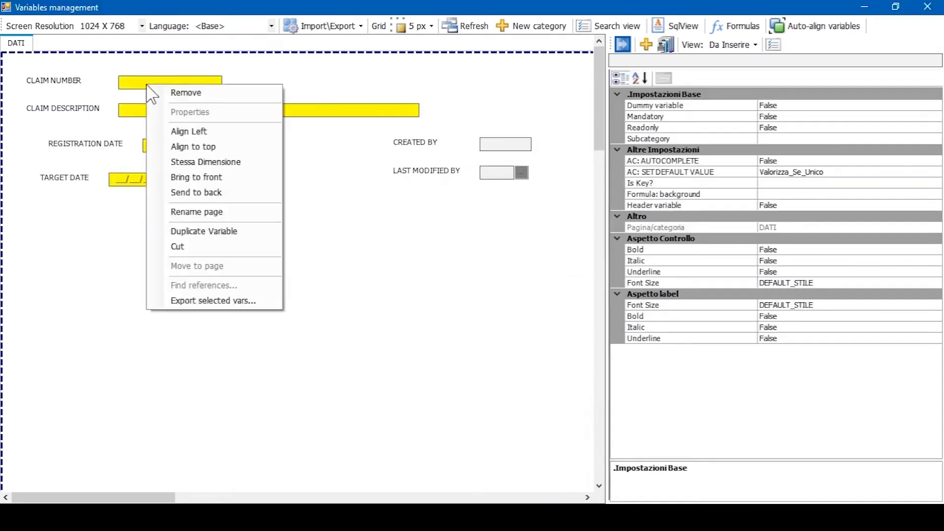
{"action": "left_click", "coordinate": [163, 129]}
{"action": "left_click_drag", "start_coordinate": [143, 115], "coordinate": [142, 109]}
{"action": "left_click", "coordinate": [146, 141]}
{"action": "left_click_drag", "start_coordinate": [150, 148], "coordinate": [147, 135]}
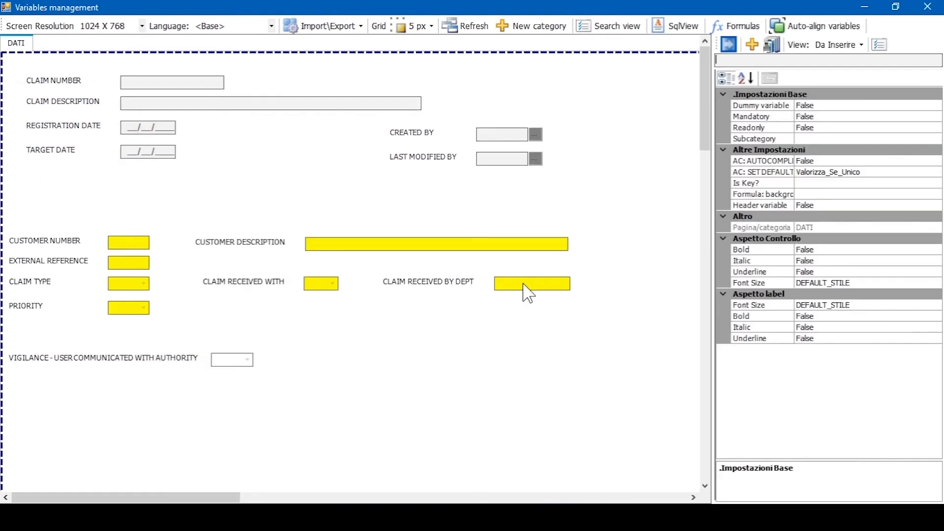
Step: Assign the subcategory GENERAL to the selected customer, reference, claim type, claim received and priority fields
{"action": "left_click", "coordinate": [815, 140]}
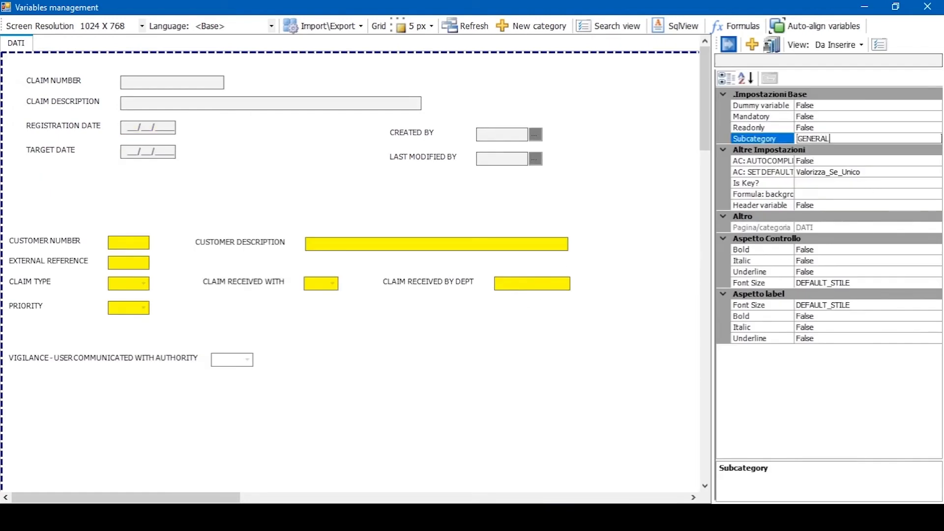
{"action": "type", "text": "GENERAL"}
{"action": "key", "text": "Return"}
Step: Rename the current page as 01. REGISTRATION and add a second page named 02. ITEMS
{"action": "right_click", "coordinate": [372, 82]}
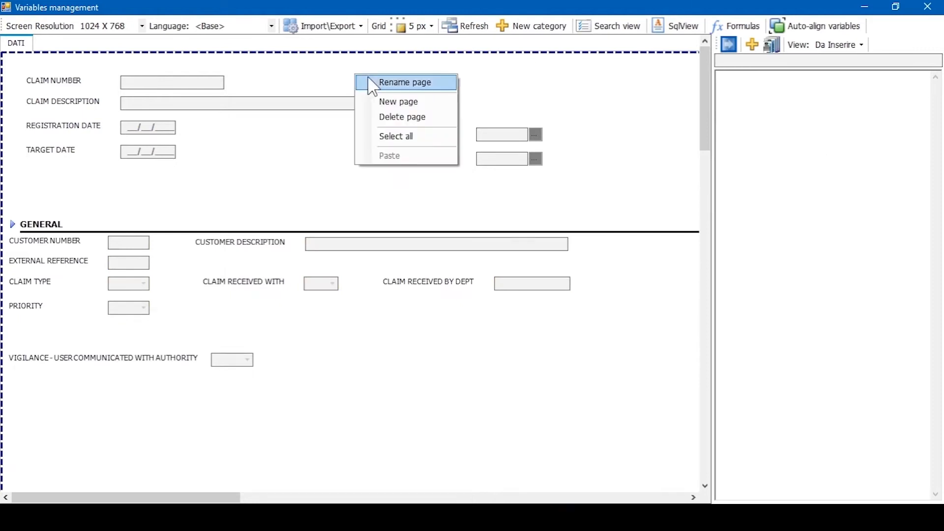
{"action": "left_click", "coordinate": [376, 84]}
{"action": "type", "text": "01. REGISTRATION"}
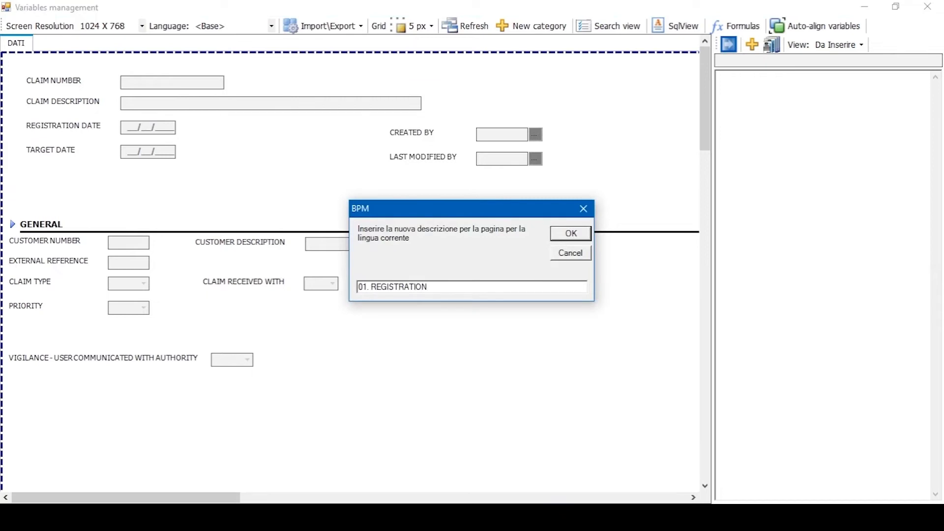
{"action": "key", "text": "Return"}
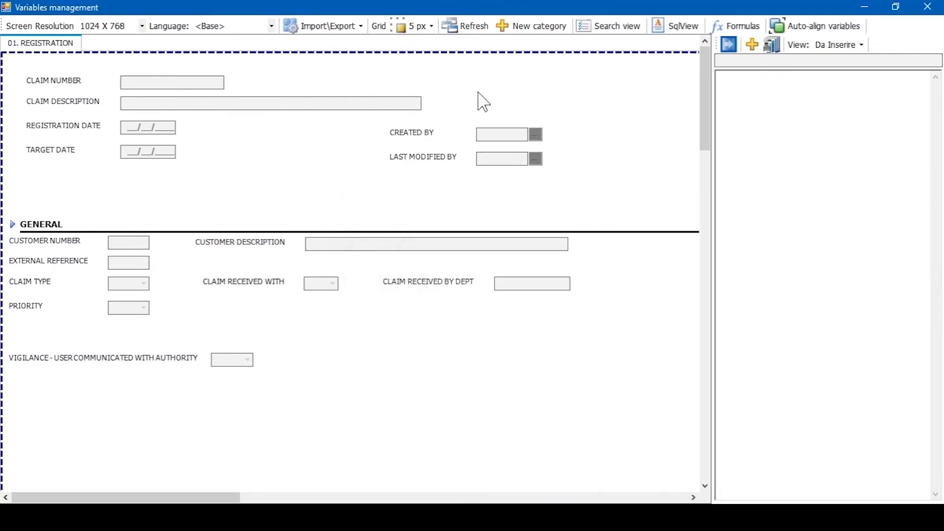
{"action": "right_click", "coordinate": [575, 87]}
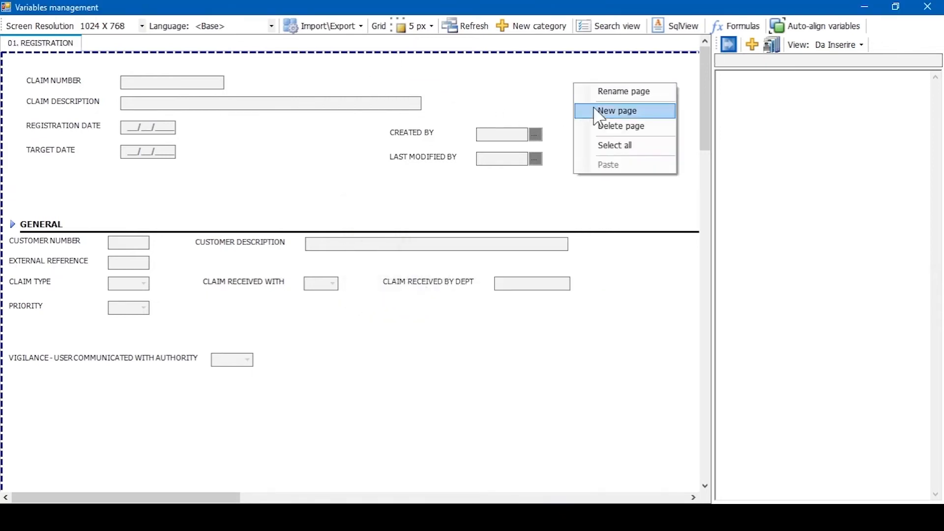
{"action": "left_click", "coordinate": [596, 110]}
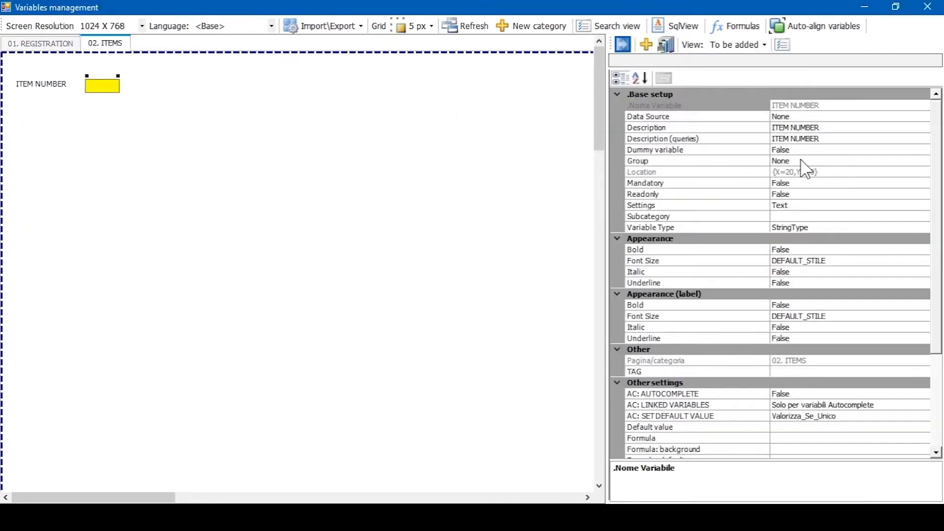
Step: Create a new variable group with the code ITEMS for the ITEM NUMBER variable
{"action": "left_click", "coordinate": [799, 162]}
{"action": "left_click", "coordinate": [922, 161]}
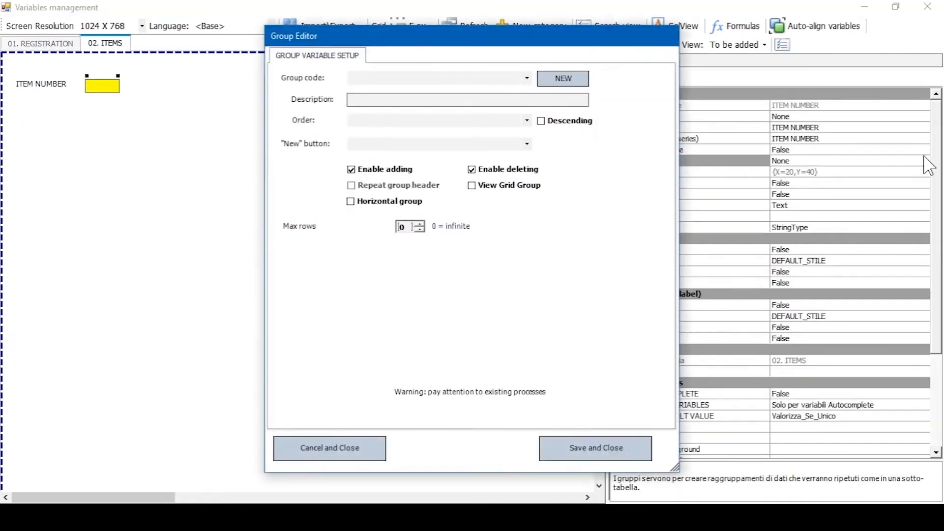
{"action": "left_click", "coordinate": [546, 82]}
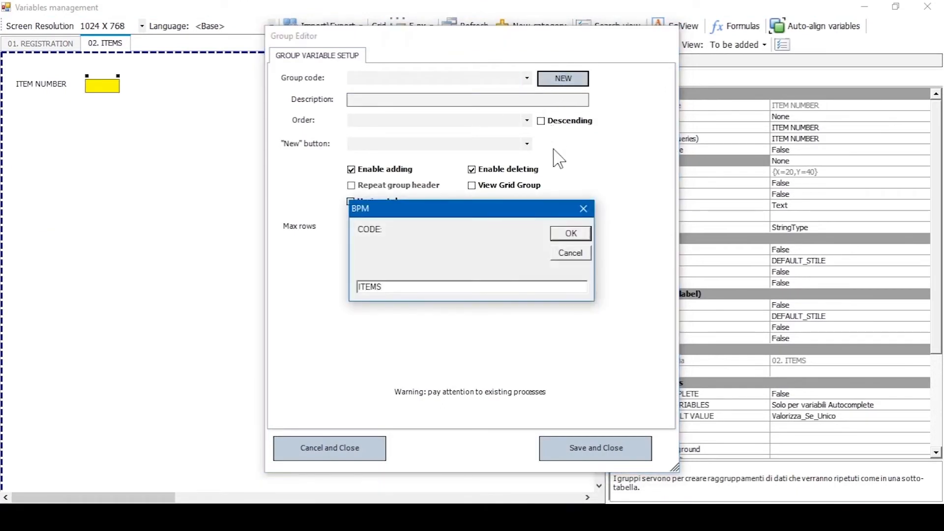
{"action": "left_click", "coordinate": [569, 234]}
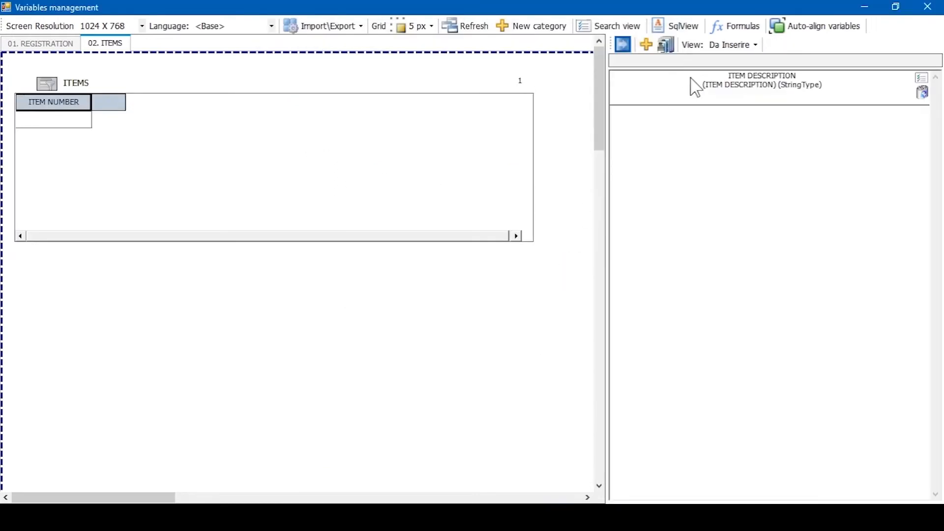
Step: Add the ITEM DESCRIPTION variable as a column beside ITEM NUMBER in the ITEMS group and adjust its header
{"action": "left_click_drag", "start_coordinate": [690, 79], "coordinate": [112, 110]}
{"action": "left_click", "coordinate": [153, 105]}
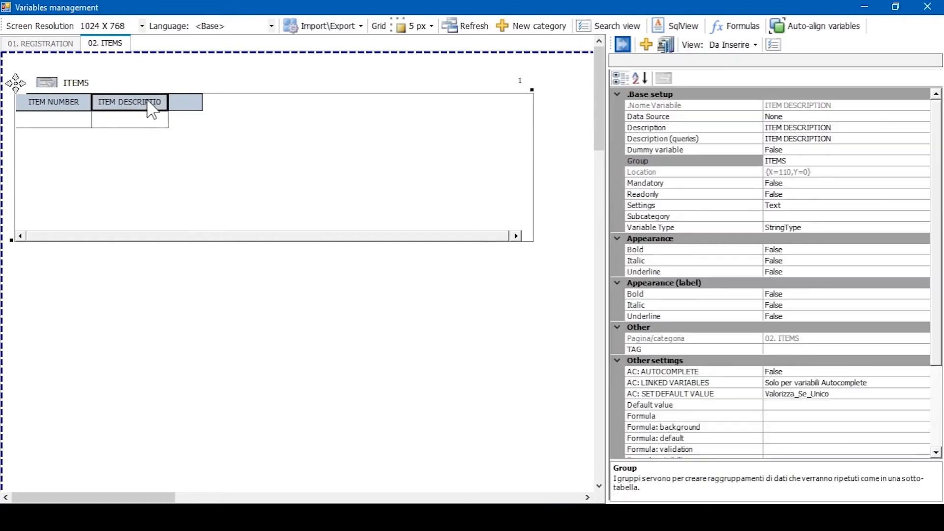
{"action": "left_click_drag", "start_coordinate": [244, 101], "coordinate": [248, 99]}
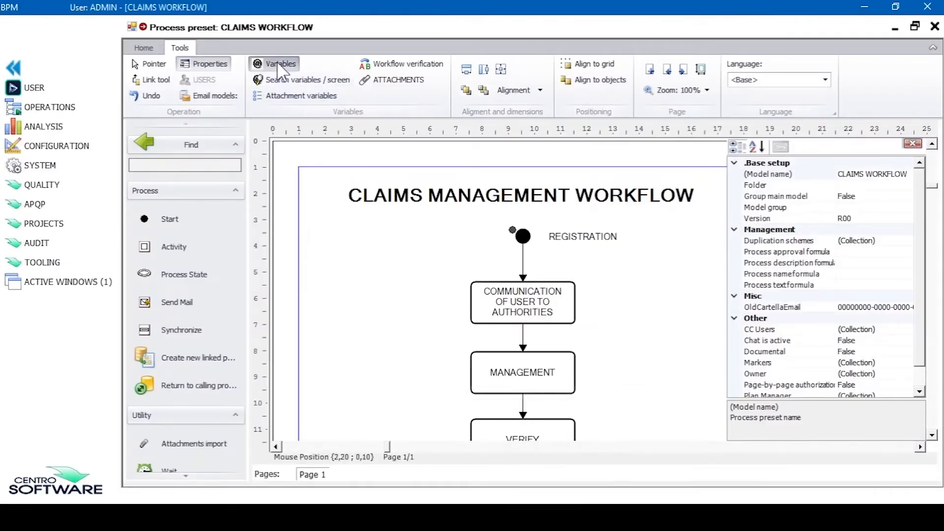
Step: Export the 01. REGISTRATION category from the workflow's variables to the file cat01.xml
{"action": "left_click", "coordinate": [276, 63]}
{"action": "left_click", "coordinate": [323, 26]}
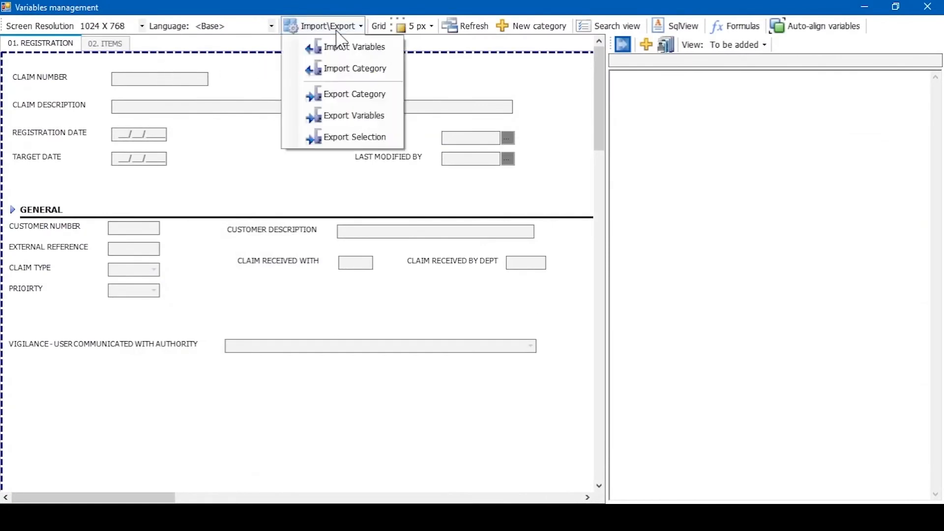
{"action": "left_click", "coordinate": [369, 95]}
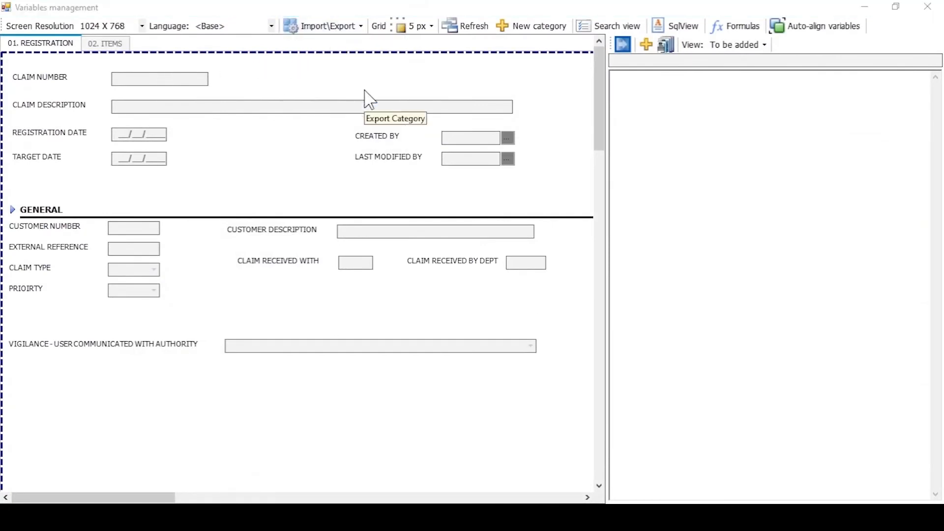
{"action": "type", "text": "cat01.xml"}
{"action": "key", "text": "Return"}
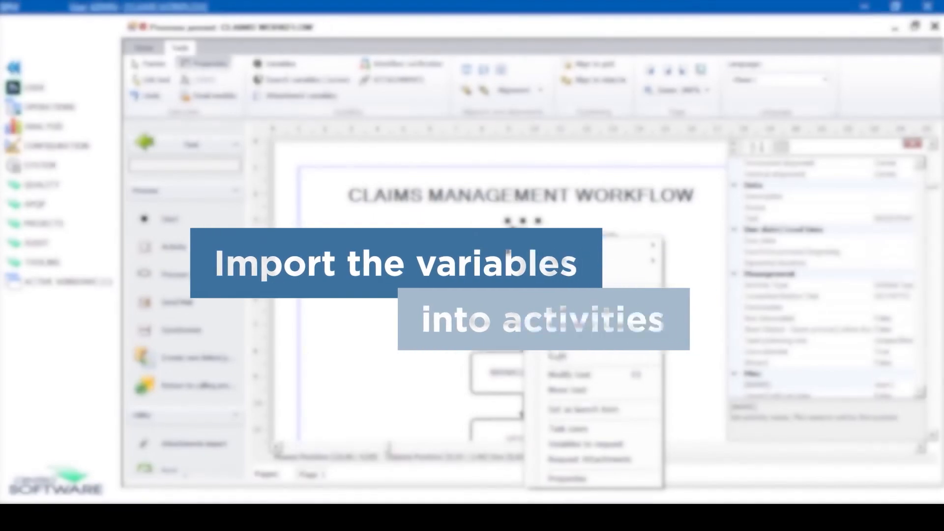
Step: Import cat01.xml into the variables to request for the REGISTRATION start activity
{"action": "left_click", "coordinate": [570, 443]}
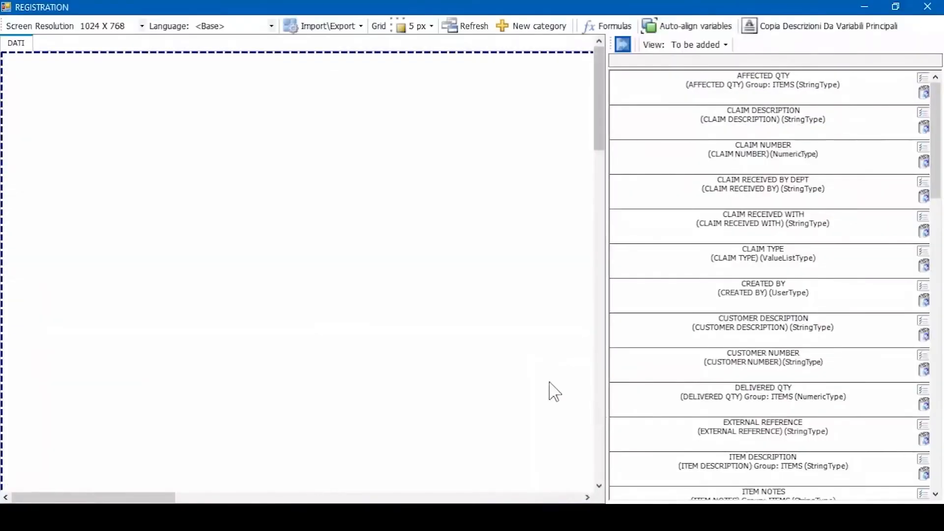
{"action": "left_click", "coordinate": [328, 25]}
{"action": "left_click", "coordinate": [350, 46]}
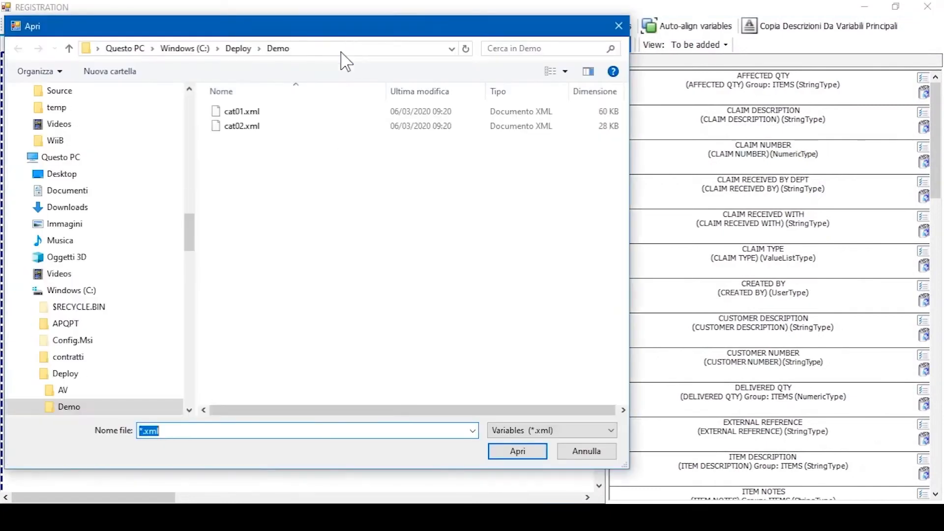
{"action": "double_click", "coordinate": [238, 111]}
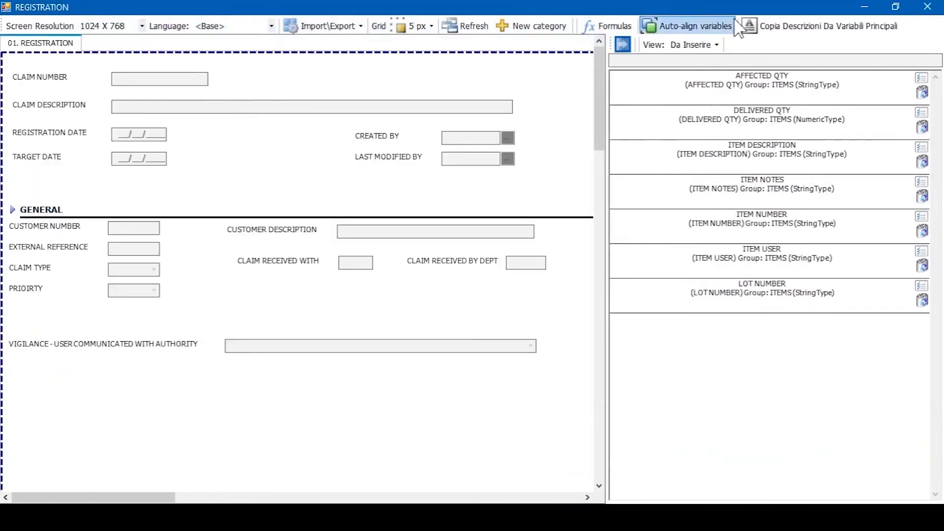
Step: Toggle the Mandatory setting of the CLAIM DESCRIPTION variable in the REGISTRATION activity
{"action": "left_click", "coordinate": [201, 78]}
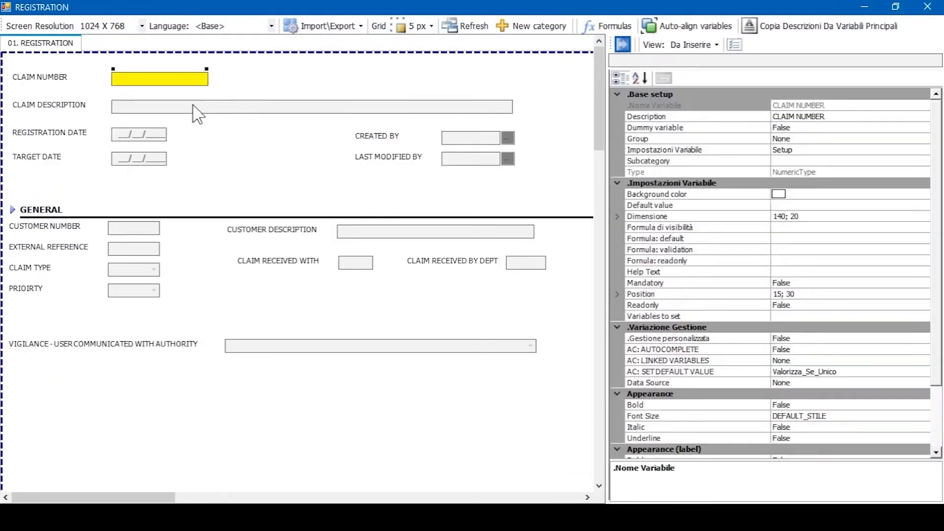
{"action": "left_click", "coordinate": [195, 108]}
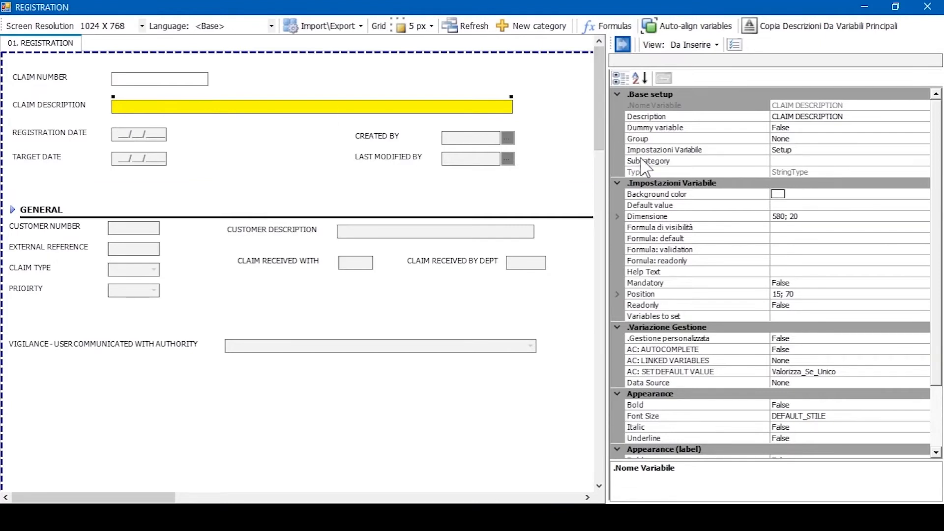
{"action": "left_click", "coordinate": [651, 284]}
{"action": "double_click", "coordinate": [757, 285]}
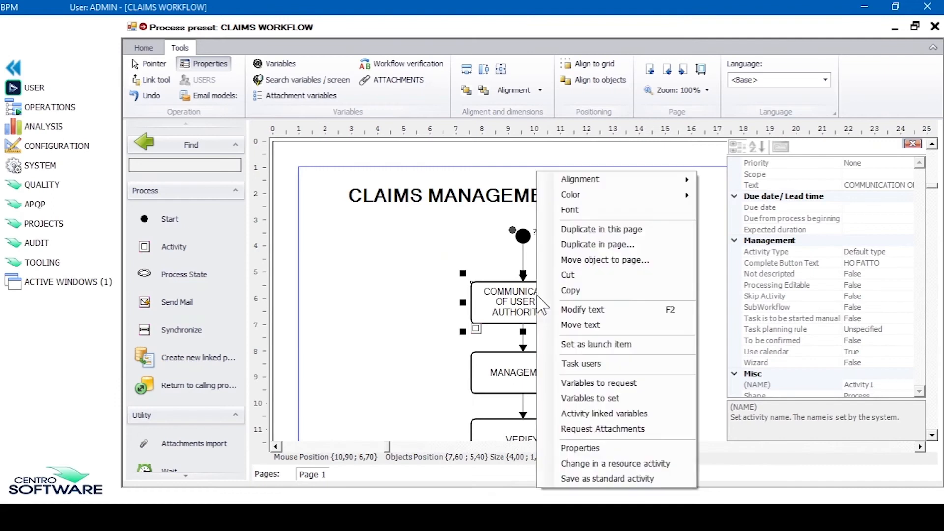
Step: Find the VIGILANCE variable with the filter "vigi" and add it to the variables requested by COMMUNICATION OF USER TO AUTHORITIES
{"action": "left_click", "coordinate": [595, 383]}
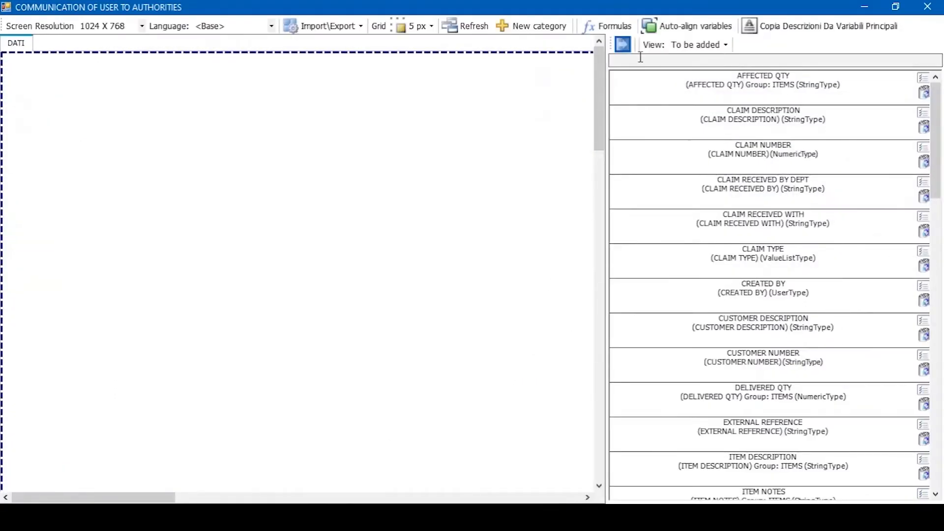
{"action": "type", "text": "vi"}
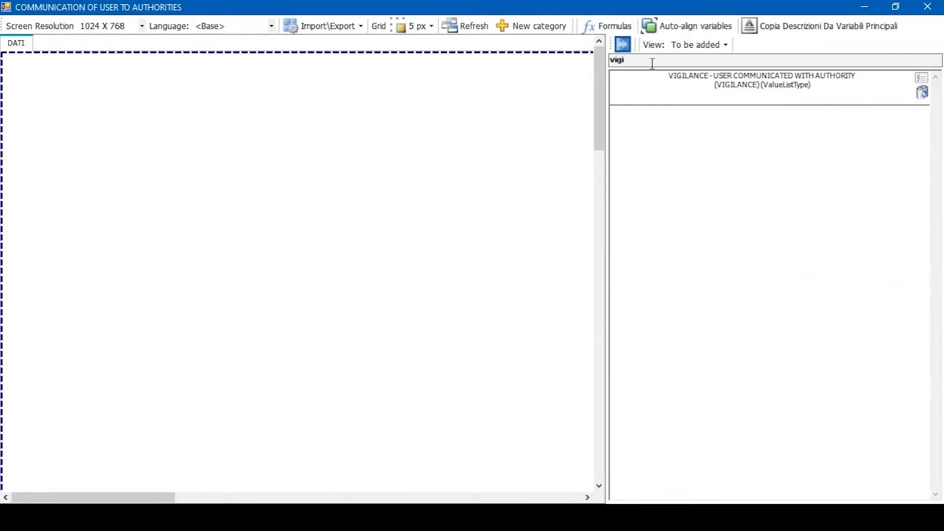
{"action": "type", "text": "gi"}
{"action": "left_click_drag", "start_coordinate": [713, 92], "coordinate": [42, 106]}
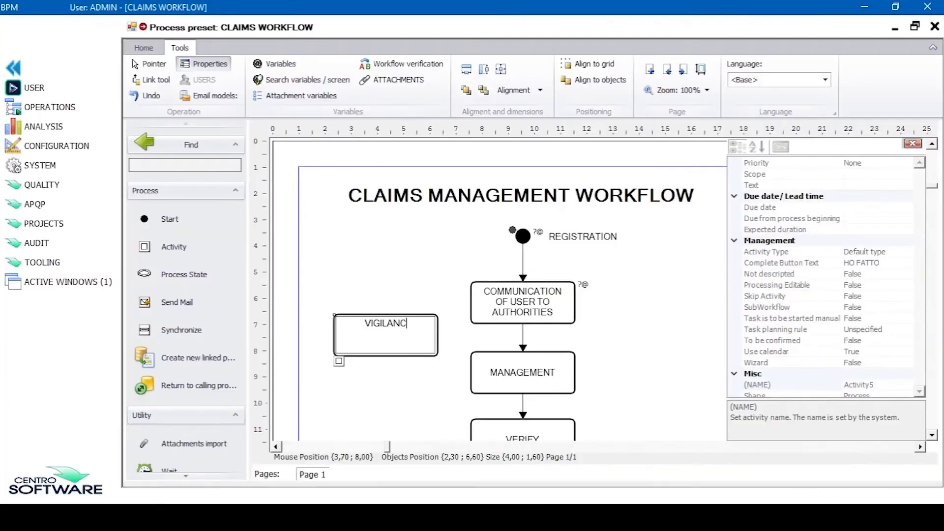
Step: Name the new activity VIGILANCE and position it beside MANAGEMENT with a link from COMMUNICATION OF USER TO AUTHORITIES
{"action": "type", "text": "E"}
{"action": "left_click", "coordinate": [342, 297]}
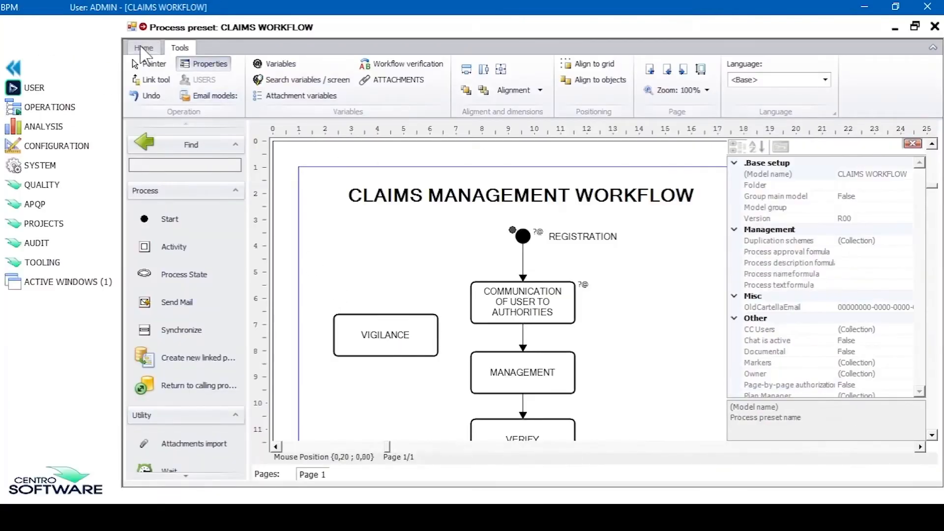
{"action": "mouse_move", "coordinate": [499, 304]}
{"action": "left_mouse_down"}
{"action": "mouse_move", "coordinate": [386, 306]}
{"action": "mouse_move", "coordinate": [381, 315]}
{"action": "left_mouse_up"}
{"action": "left_click", "coordinate": [388, 337]}
{"action": "left_click_drag", "start_coordinate": [369, 353], "coordinate": [350, 389]}
{"action": "left_click", "coordinate": [393, 331]}
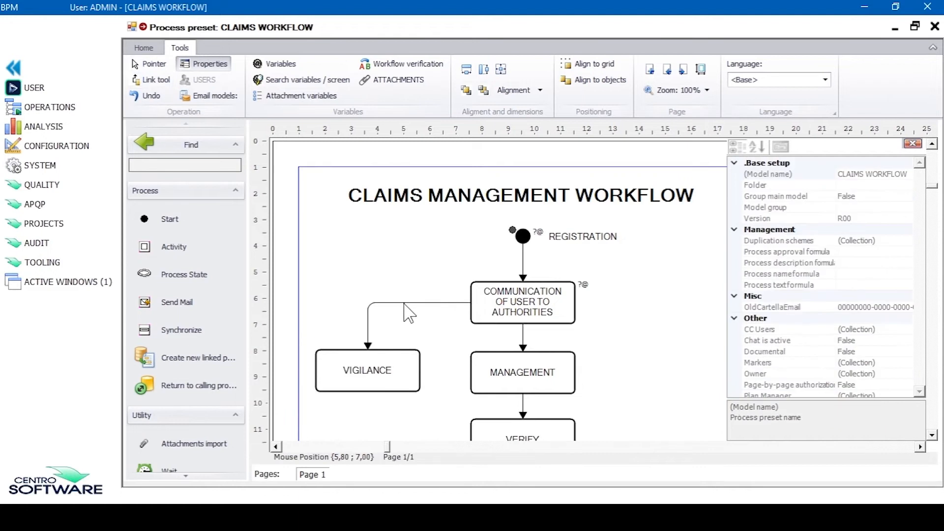
Step: Add YES to the options list in the settings of the VIGILANCE variable on the 01. REGISTRATION page
{"action": "left_click", "coordinate": [261, 64]}
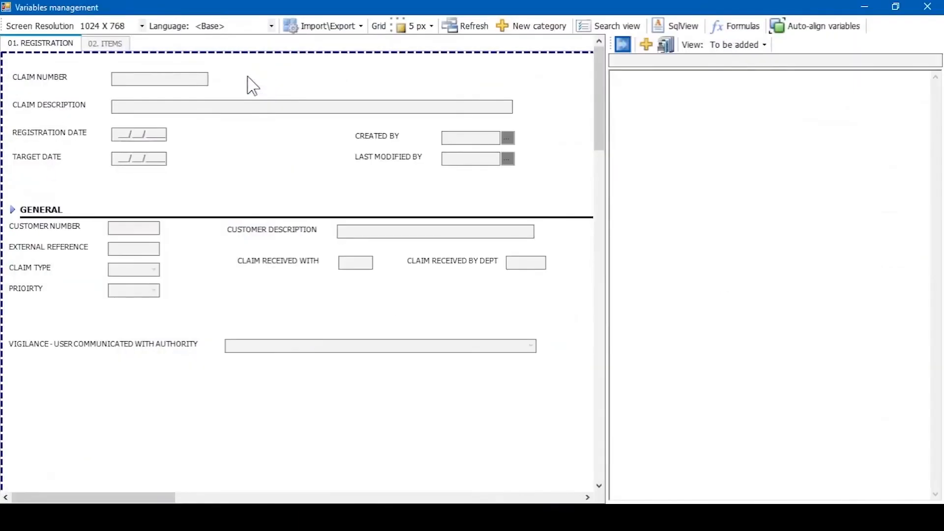
{"action": "left_click", "coordinate": [283, 347]}
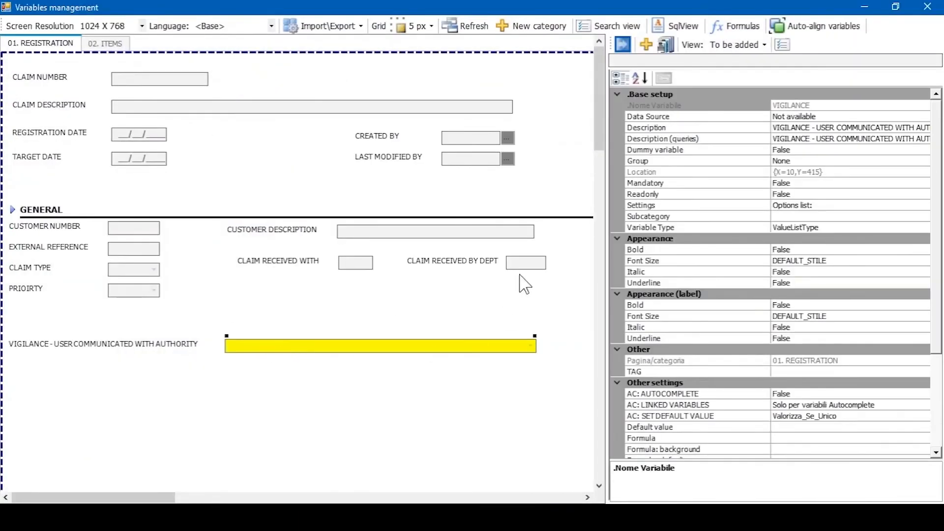
{"action": "left_click", "coordinate": [831, 205]}
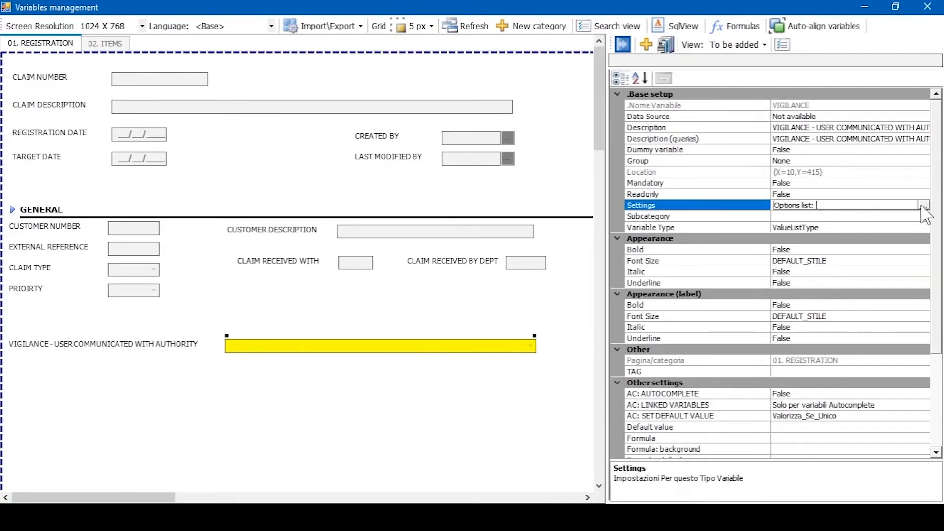
{"action": "left_click", "coordinate": [924, 205]}
{"action": "left_click", "coordinate": [200, 62]}
{"action": "type", "text": "YES"}
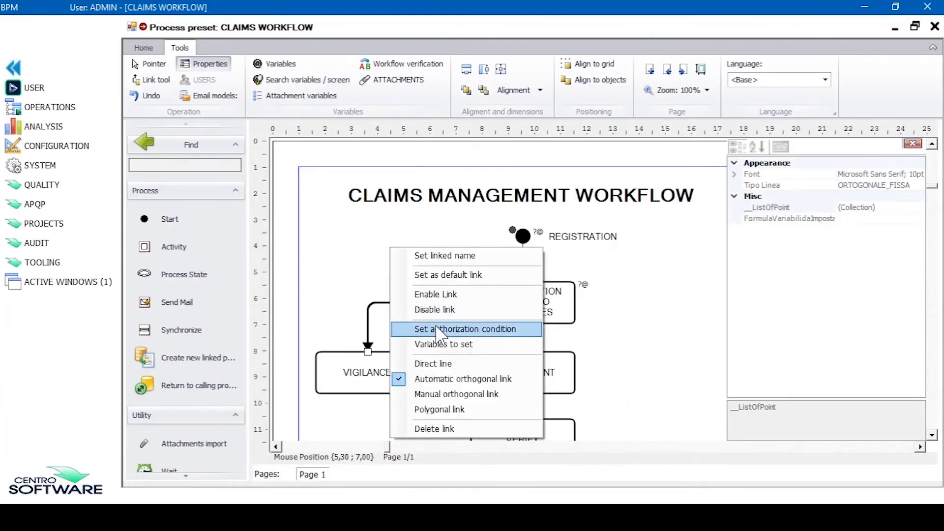
Step: Set the authorization condition VIGILANCE = YES on the link from COMMUNICATION OF USER TO AUTHORITIES to VIGILANCE and save it
{"action": "left_click", "coordinate": [437, 329]}
{"action": "left_click", "coordinate": [459, 261]}
{"action": "type", "text": "v"}
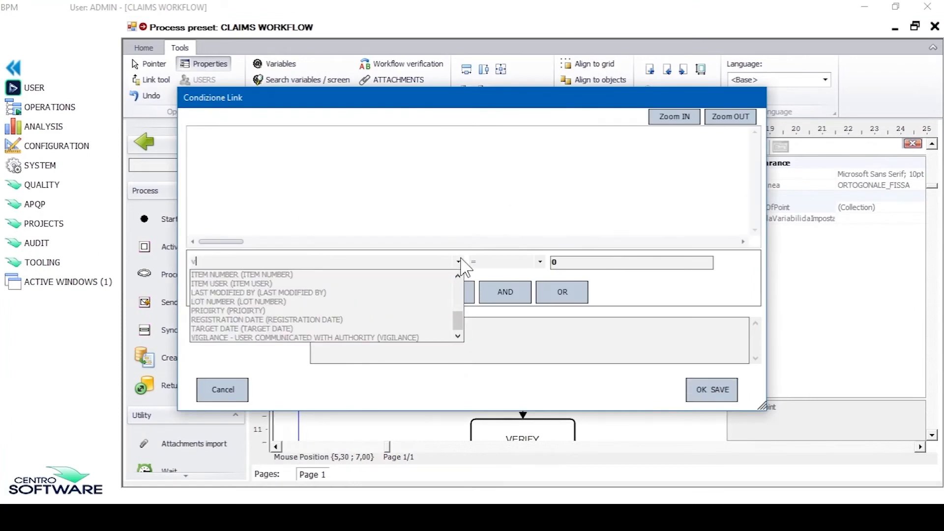
{"action": "left_click", "coordinate": [433, 336]}
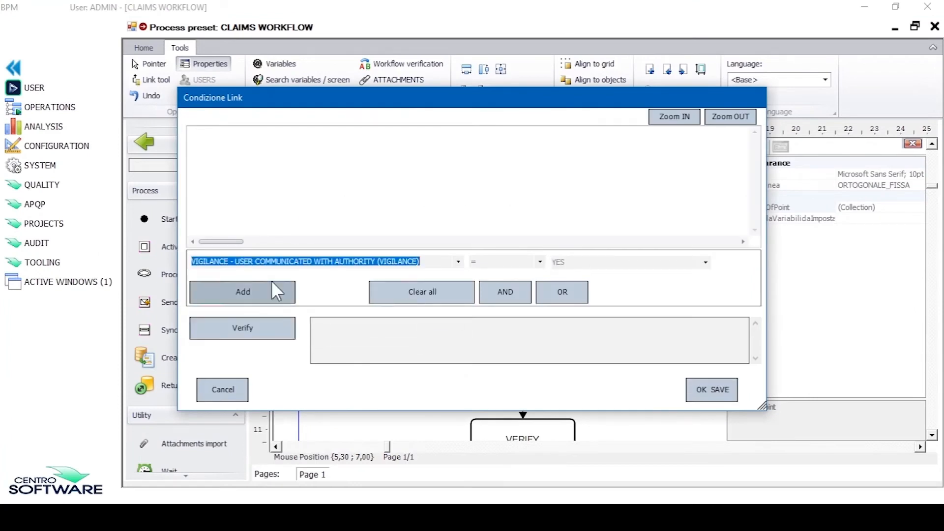
{"action": "left_click", "coordinate": [239, 295]}
{"action": "left_click", "coordinate": [711, 389]}
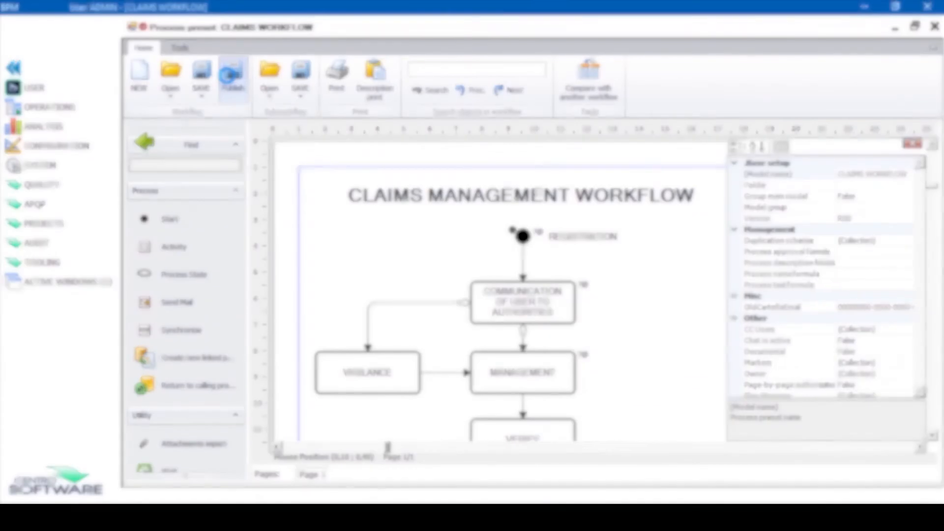
Step: Publish version R00 of the CLAIMS WORKFLOW preset
{"action": "left_click", "coordinate": [231, 86]}
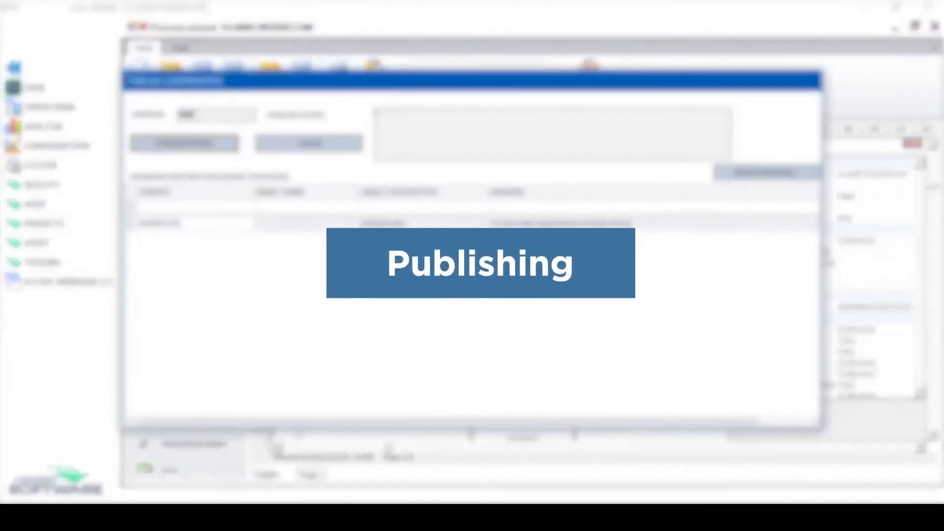
{"action": "left_click", "coordinate": [212, 143]}
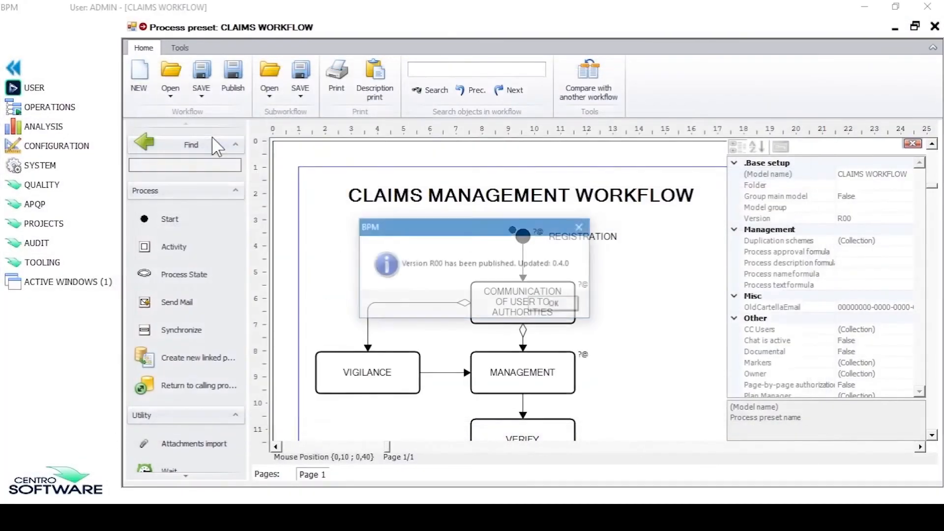
{"action": "left_click", "coordinate": [553, 304]}
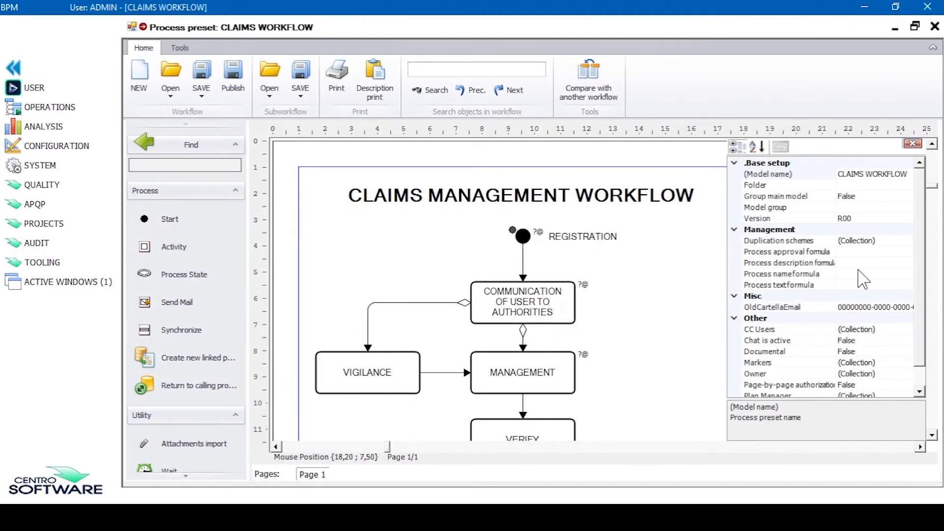
Step: Set the workflow's process name formula to the CLAIM NUMBER variable and publish the workflow again
{"action": "left_click", "coordinate": [878, 272]}
{"action": "left_click", "coordinate": [907, 273]}
{"action": "right_click", "coordinate": [518, 262]}
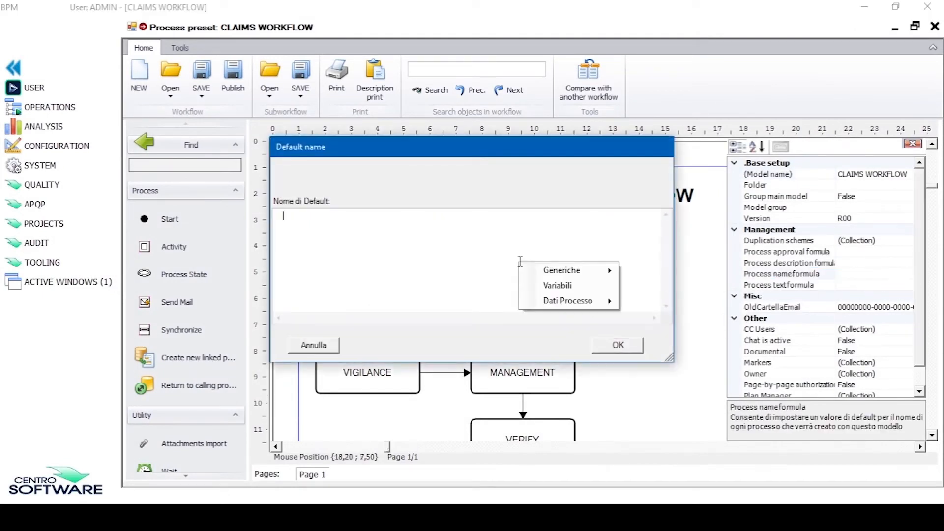
{"action": "left_click", "coordinate": [548, 284]}
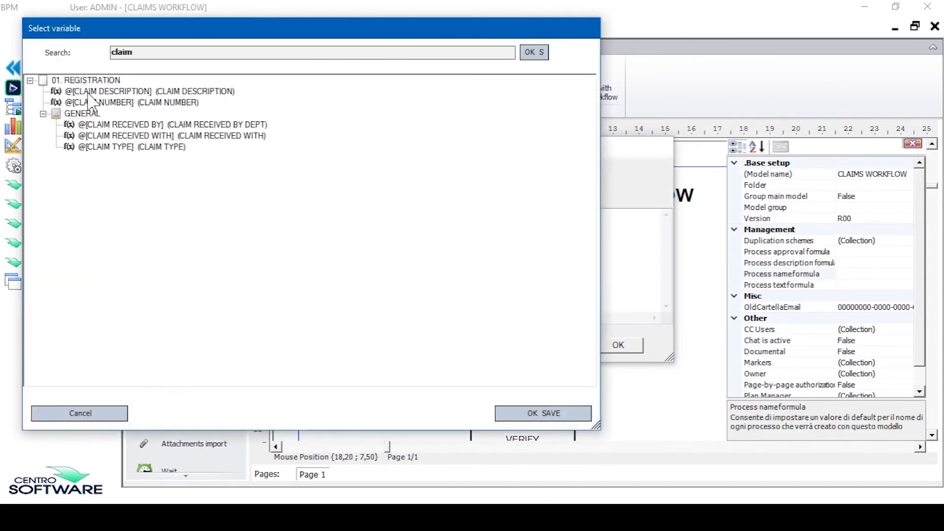
{"action": "double_click", "coordinate": [96, 103]}
{"action": "left_click", "coordinate": [596, 344]}
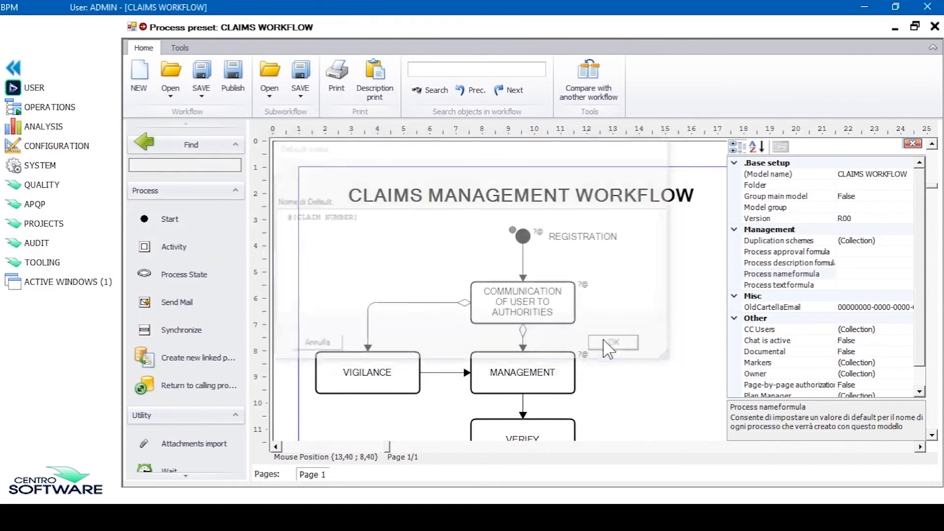
{"action": "left_click", "coordinate": [231, 79]}
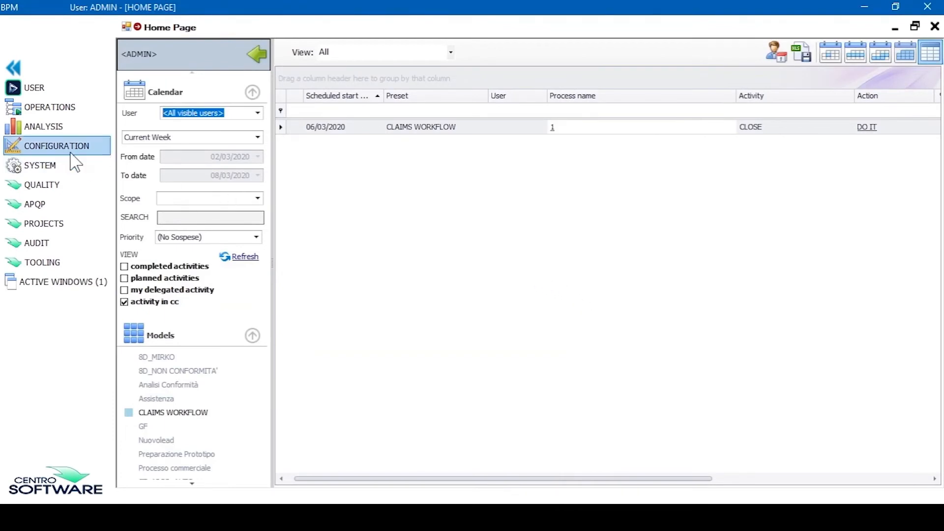
Step: Start a new process from the CLAIMS WORKFLOW model
{"action": "left_click", "coordinate": [68, 109]}
{"action": "left_click", "coordinate": [161, 131]}
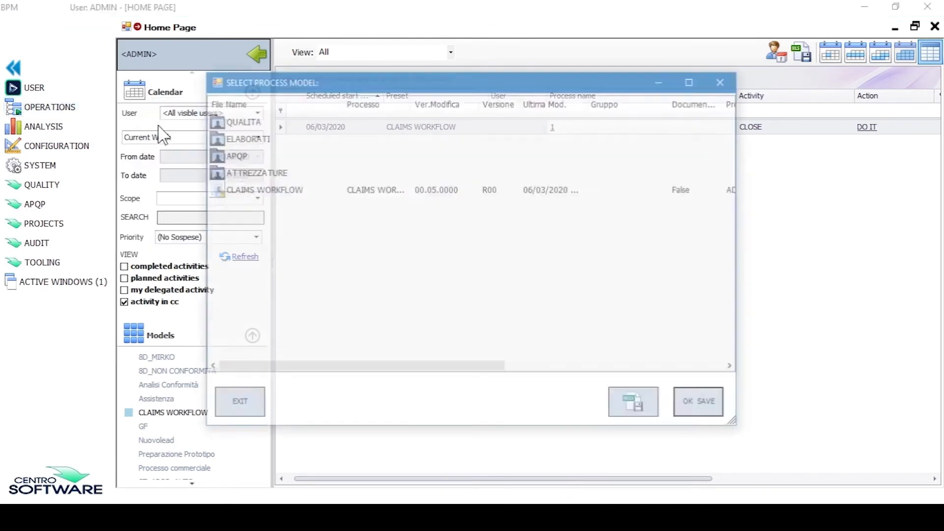
{"action": "left_click", "coordinate": [247, 192]}
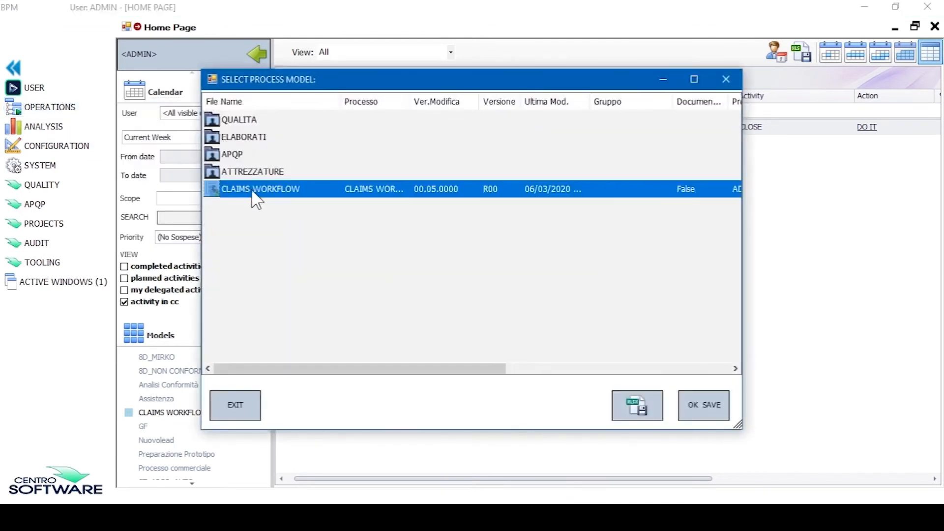
{"action": "double_click", "coordinate": [286, 192]}
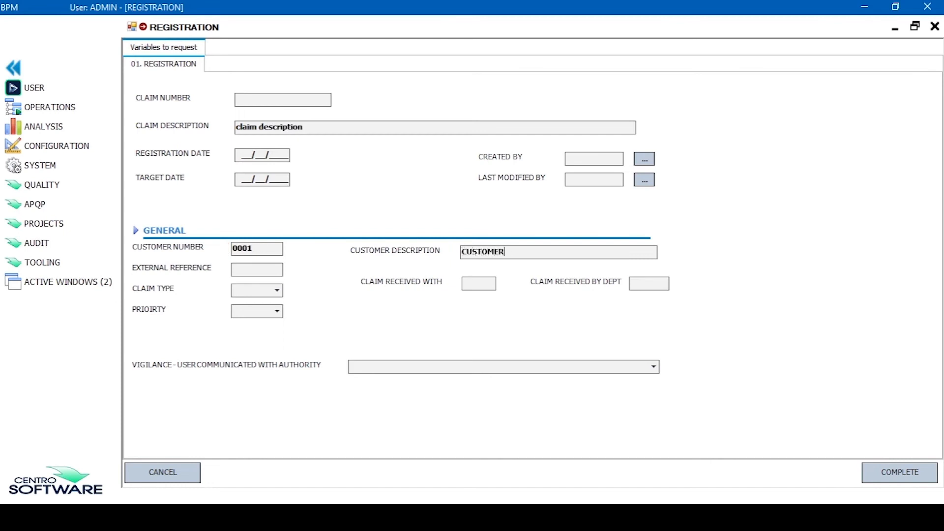
Step: Finish the customer description as CUSTOMER 1, complete the REGISTRATION form and refresh the activity list
{"action": "type", "text": "1"}
{"action": "key", "text": "Tab"}
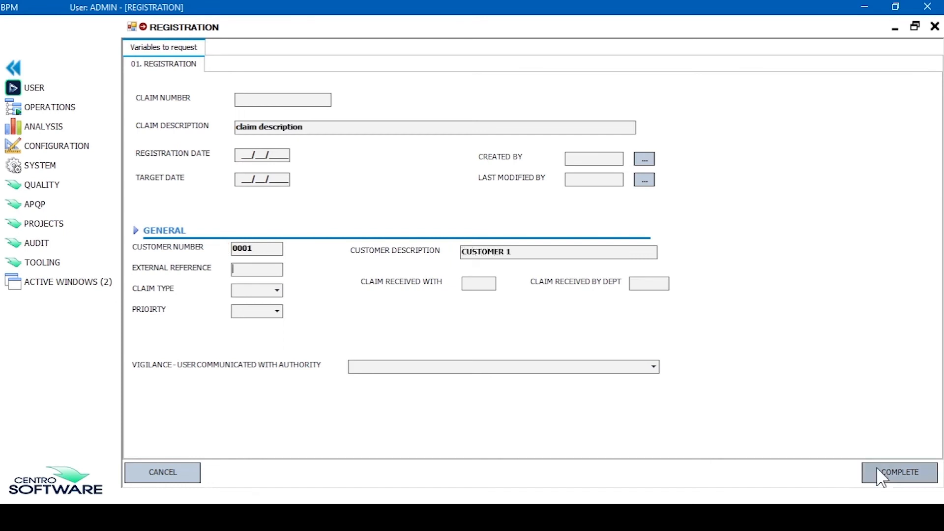
{"action": "left_click", "coordinate": [881, 475]}
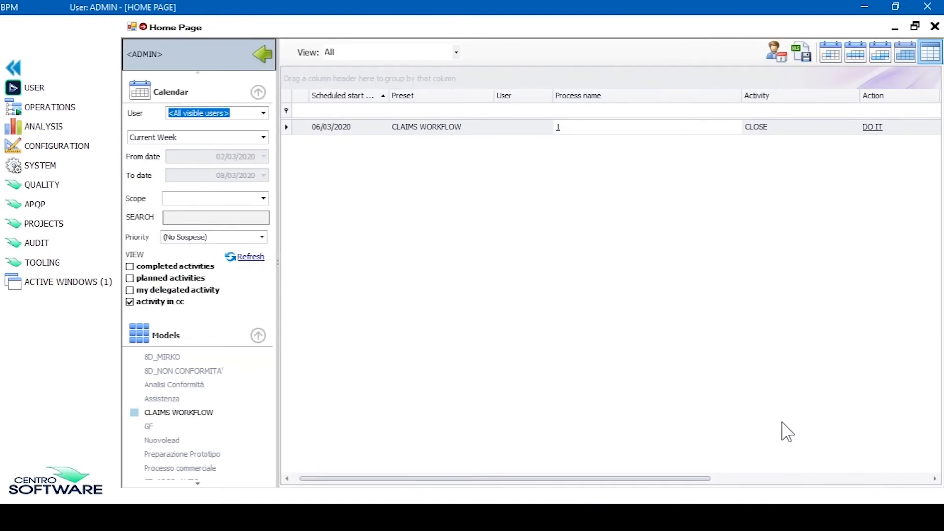
{"action": "left_click", "coordinate": [257, 259]}
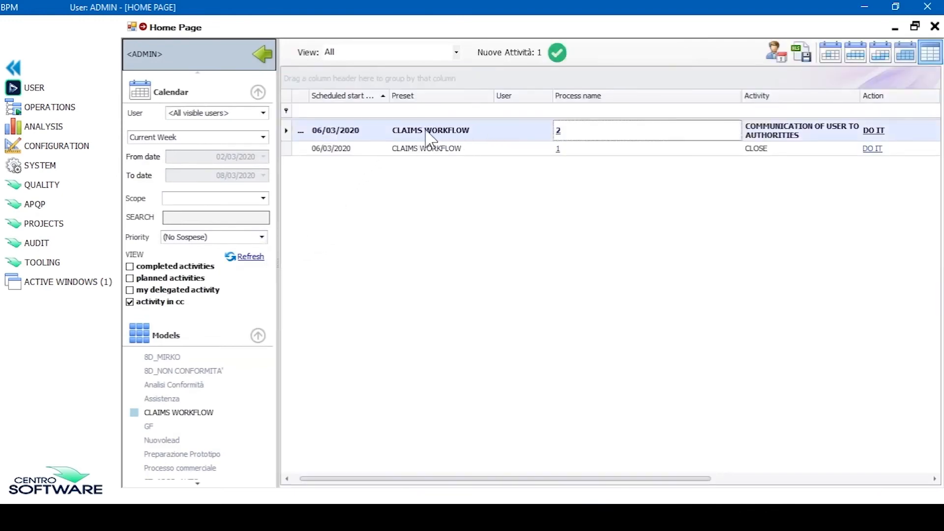
Step: Examine the workflow diagram and registration variables of process 2, and close the process
{"action": "left_click", "coordinate": [559, 132]}
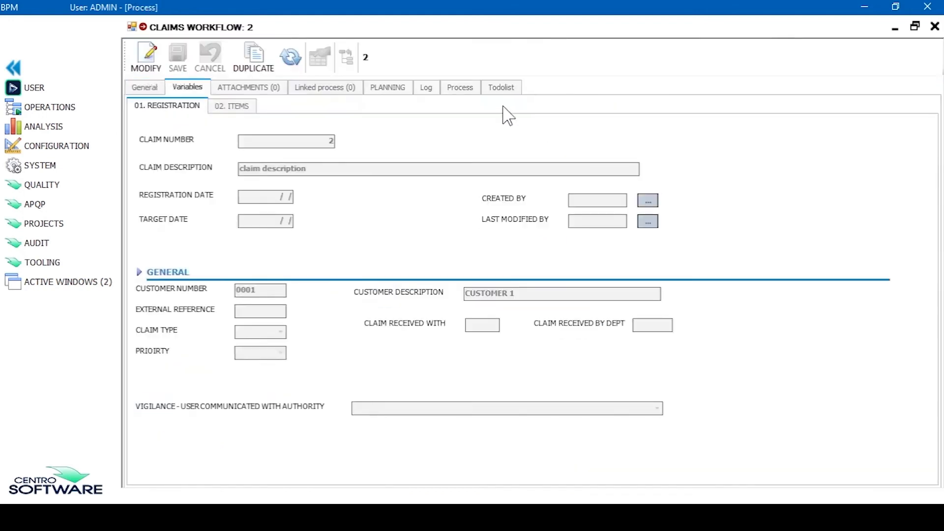
{"action": "left_click", "coordinate": [471, 89]}
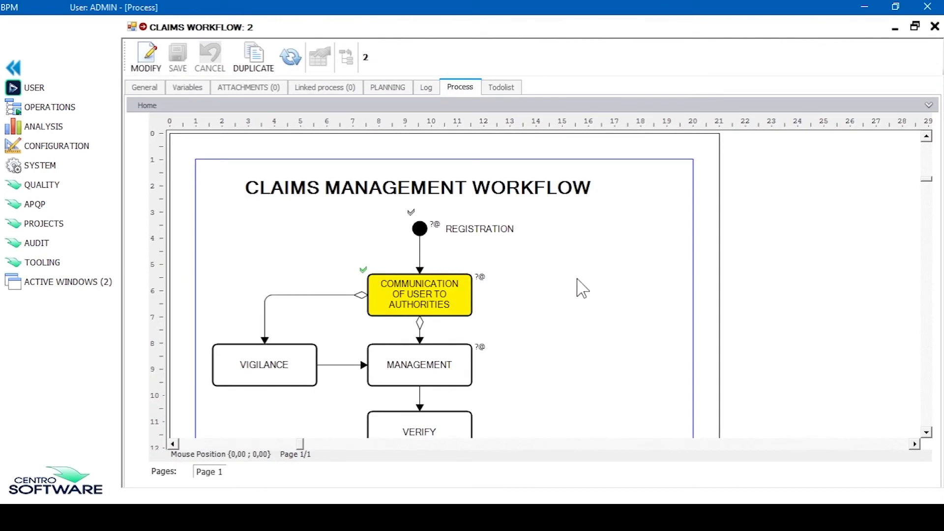
{"action": "scroll", "coordinate": [582, 289], "scroll_direction": "down", "scroll_amount": 3}
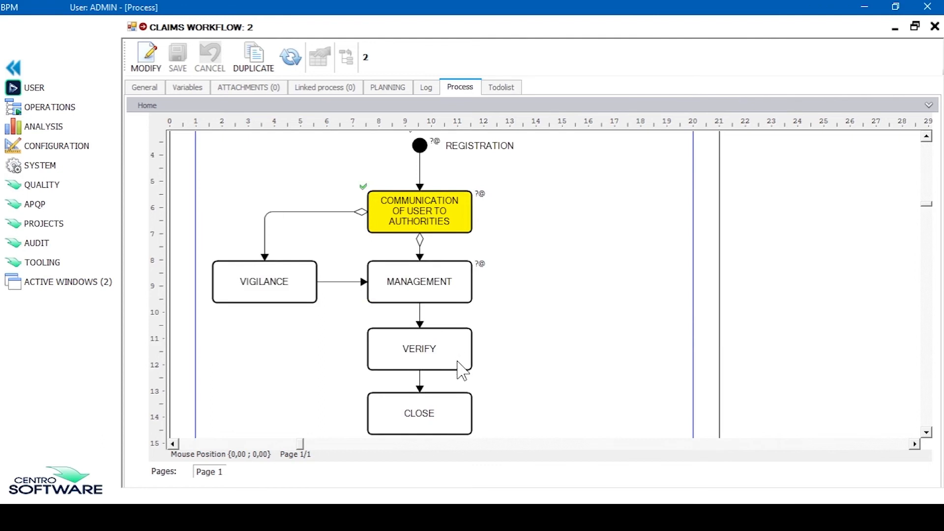
{"action": "scroll", "coordinate": [462, 371], "scroll_direction": "down", "scroll_amount": 3}
{"action": "scroll", "coordinate": [463, 371], "scroll_direction": "up", "scroll_amount": 6}
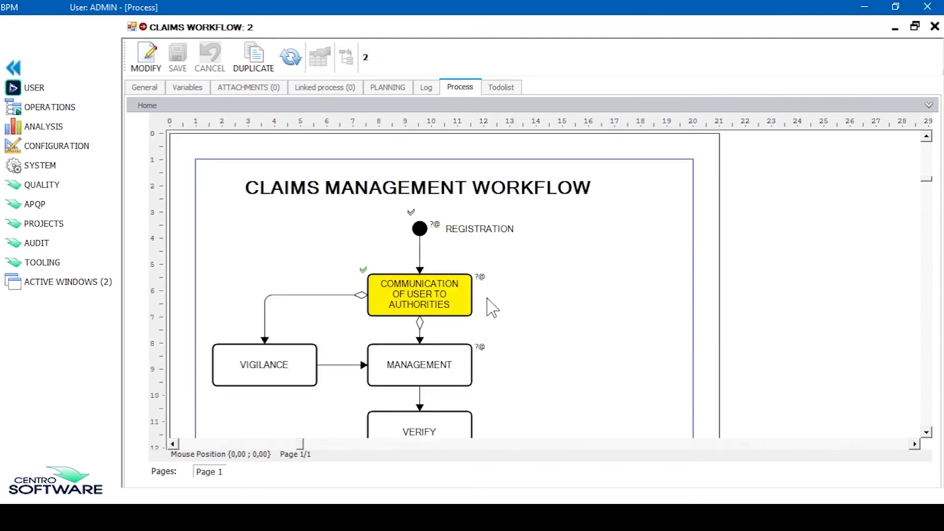
{"action": "left_click", "coordinate": [186, 90]}
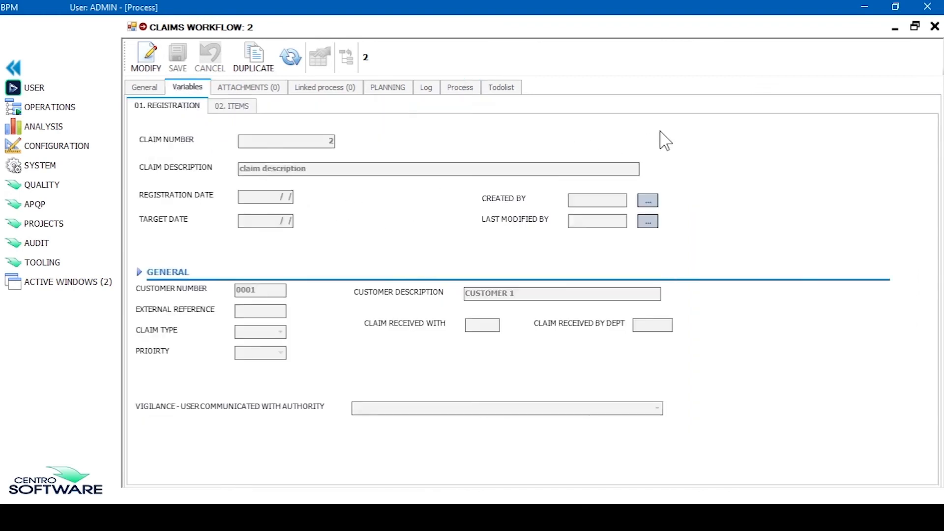
{"action": "left_click", "coordinate": [934, 26]}
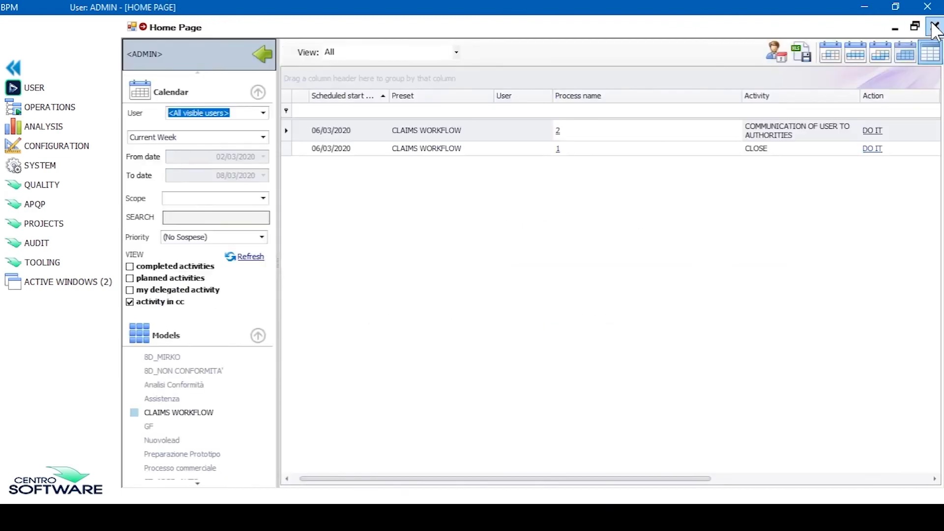
Step: Open process 2's COMMUNICATION OF USER TO AUTHORITIES activity and try to complete it with the vigilance field left empty
{"action": "left_click", "coordinate": [873, 132]}
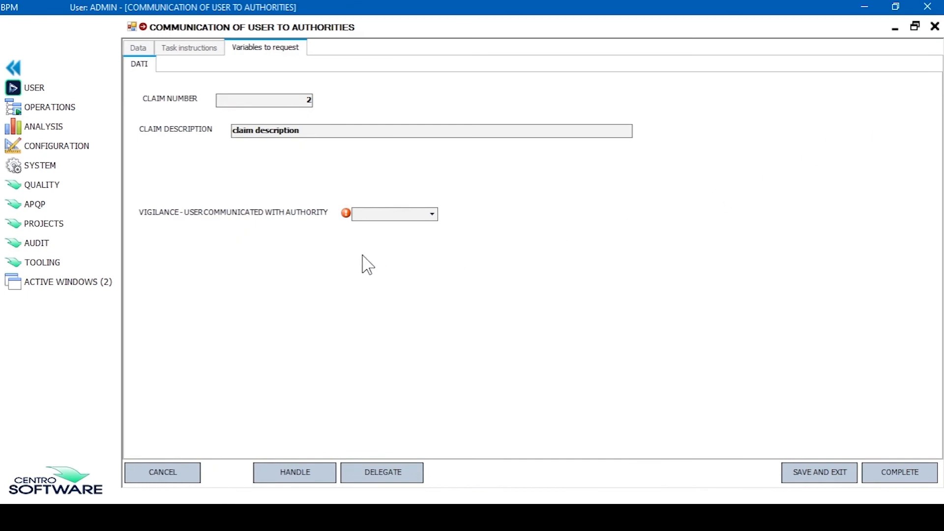
{"action": "left_click", "coordinate": [887, 472]}
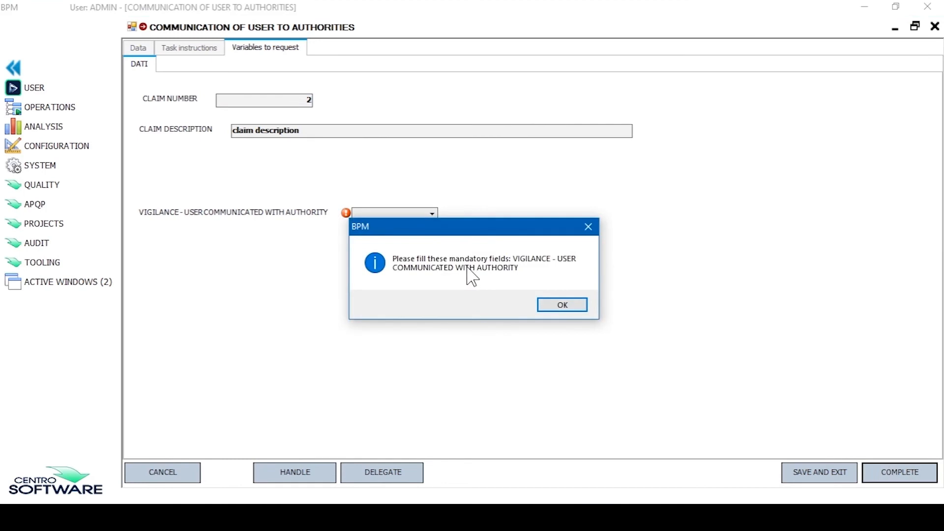
{"action": "left_click", "coordinate": [559, 305]}
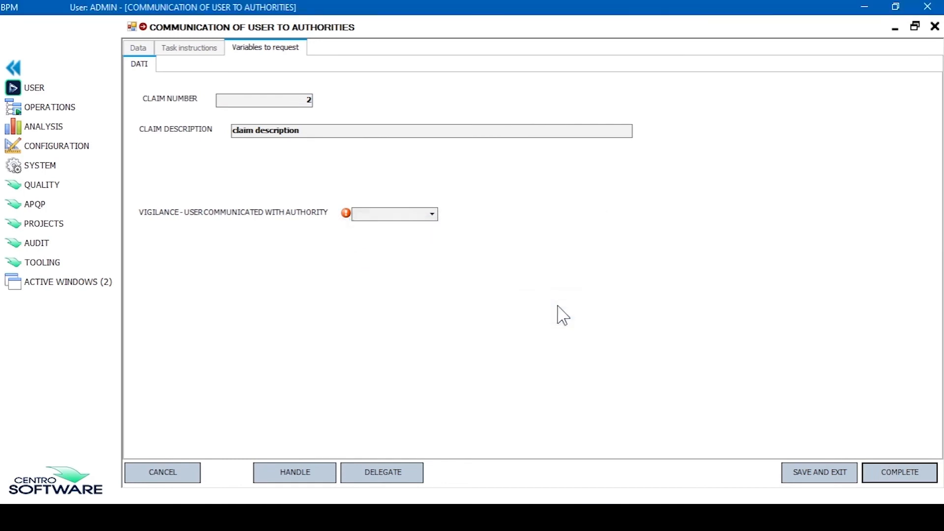
Step: Set VIGILANCE - USER COMMUNICATED WITH AUTHORITY to YES and complete the activity
{"action": "left_click", "coordinate": [431, 215]}
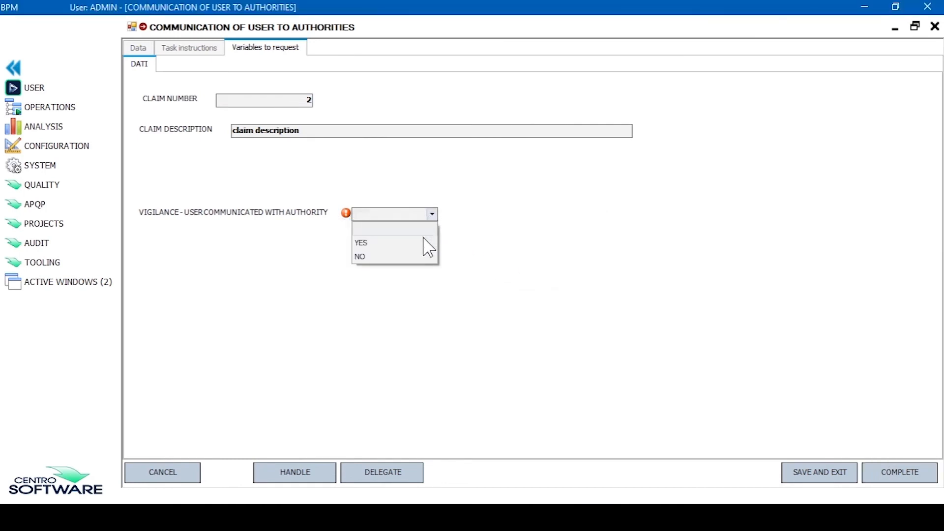
{"action": "left_click", "coordinate": [424, 243]}
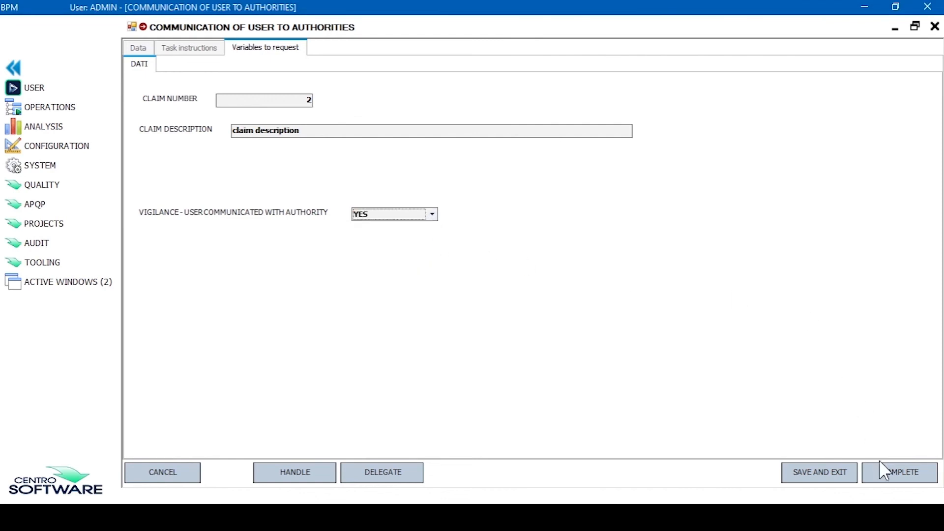
{"action": "left_click", "coordinate": [885, 475]}
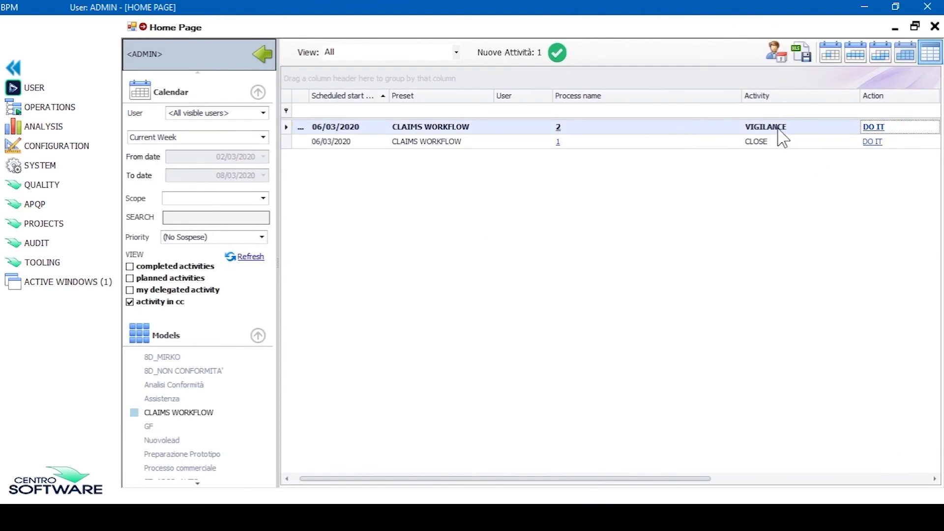
Step: Check in process 2's workflow diagram which activity is active after the YES answer, and close the process
{"action": "left_click", "coordinate": [560, 132]}
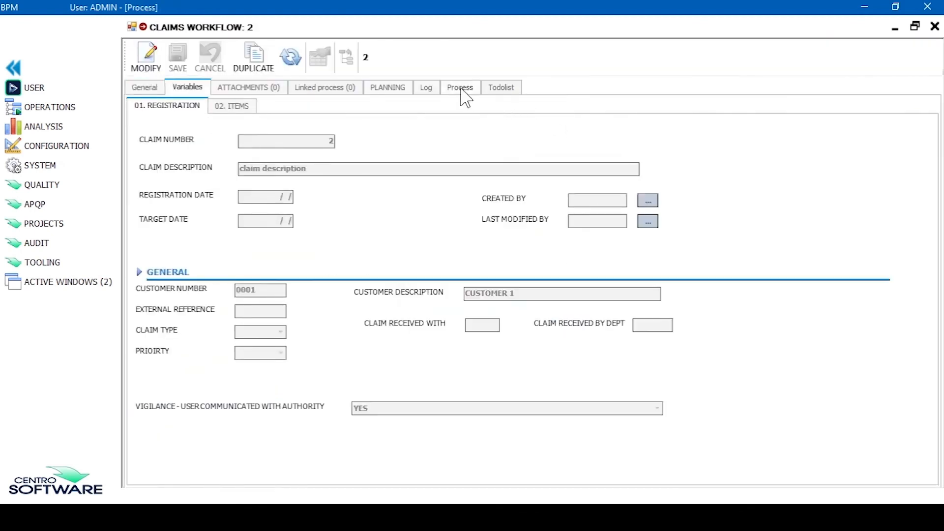
{"action": "left_click", "coordinate": [462, 88]}
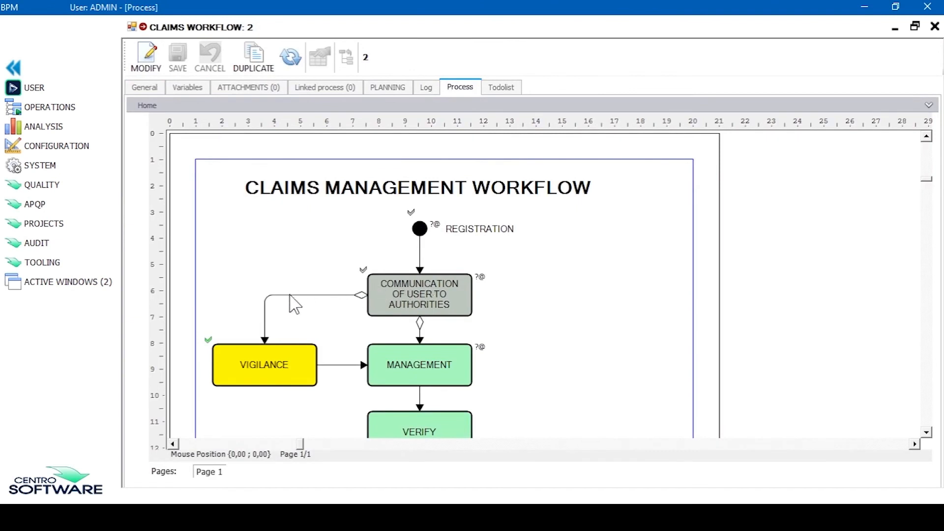
{"action": "left_click", "coordinate": [935, 27]}
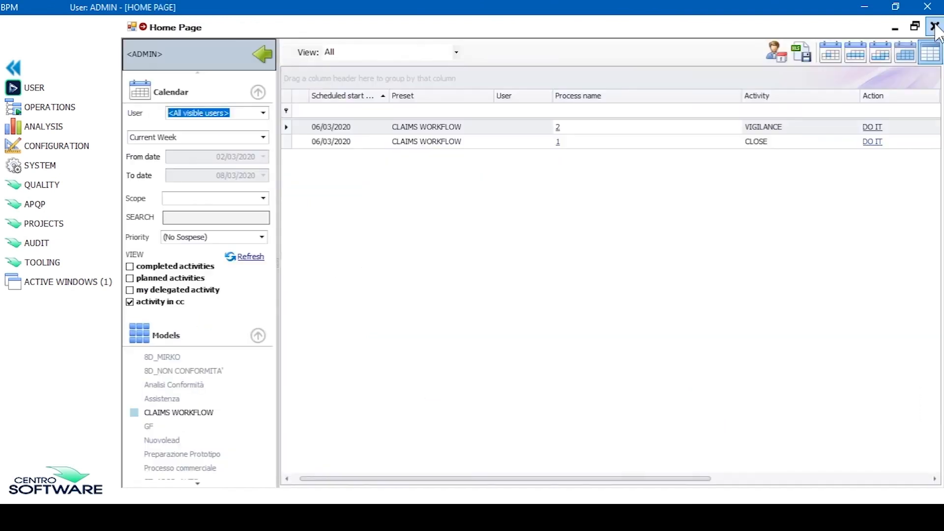
Step: Complete process 2's VIGILANCE activity without closing notes, and check the process's workflow diagram for the active activity
{"action": "left_click", "coordinate": [873, 128]}
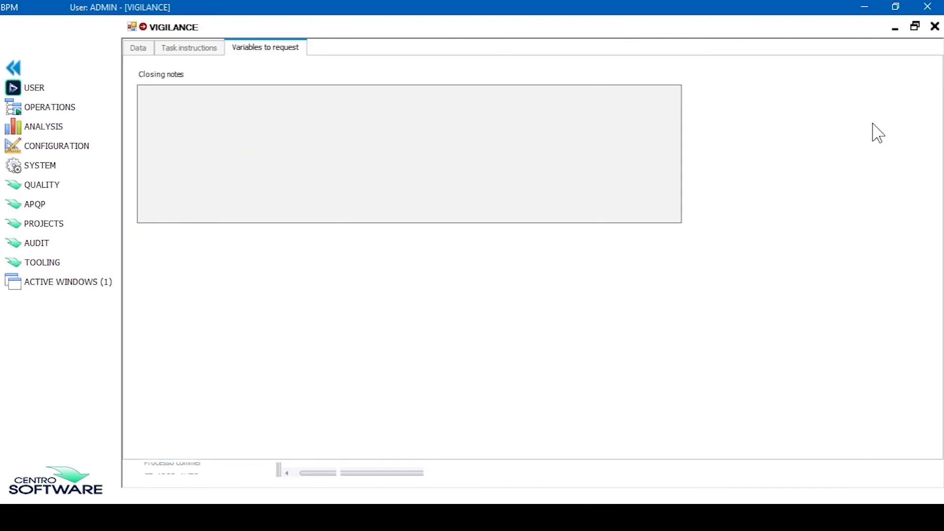
{"action": "left_click", "coordinate": [924, 485]}
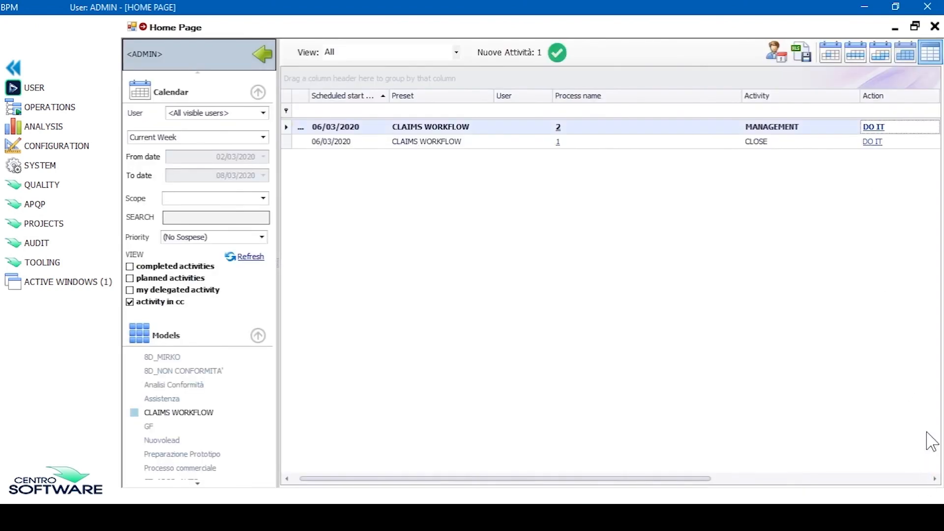
{"action": "left_click", "coordinate": [560, 131]}
{"action": "double_click", "coordinate": [560, 131]}
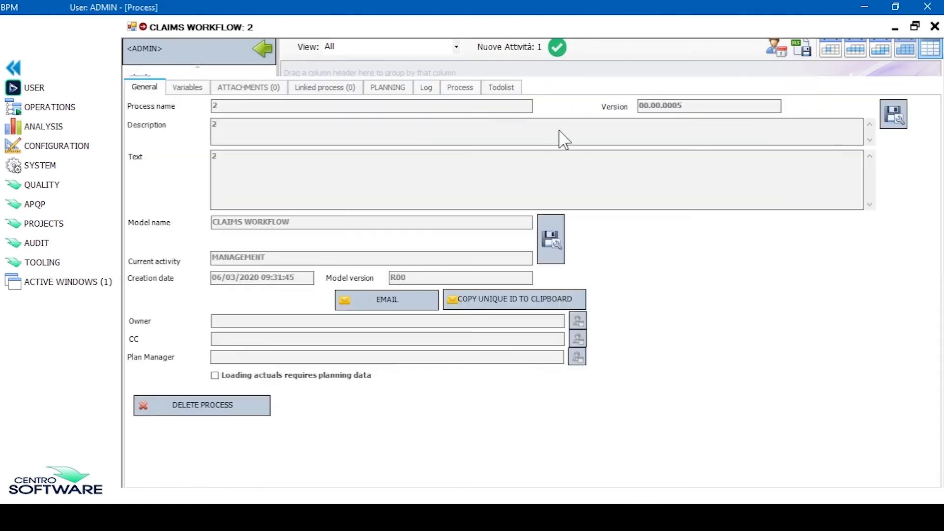
{"action": "left_click", "coordinate": [461, 87]}
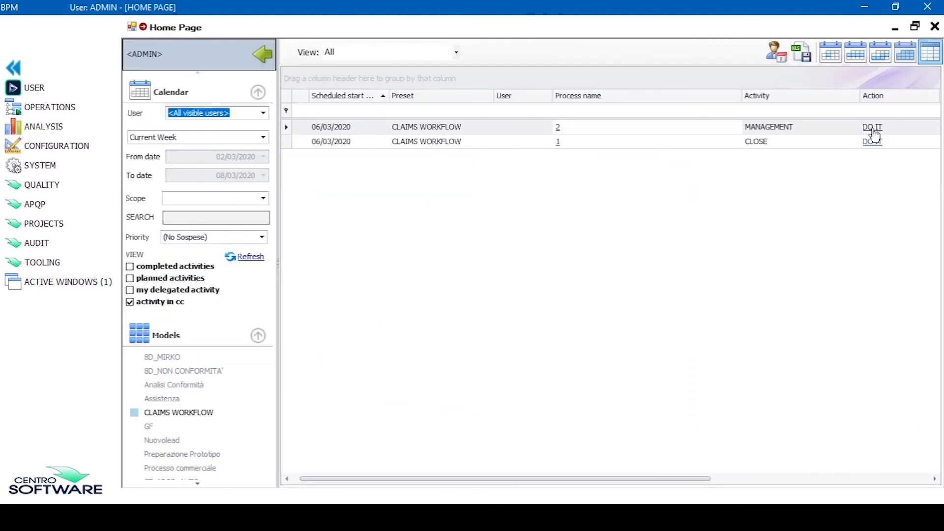
Step: In process 2's MANAGEMENT activity, add ITEM 1 with ITEM DESCRIPTION 1 and ITEM 2 with ITEM DESCRIPTION 2, and complete the activity
{"action": "left_click", "coordinate": [873, 129]}
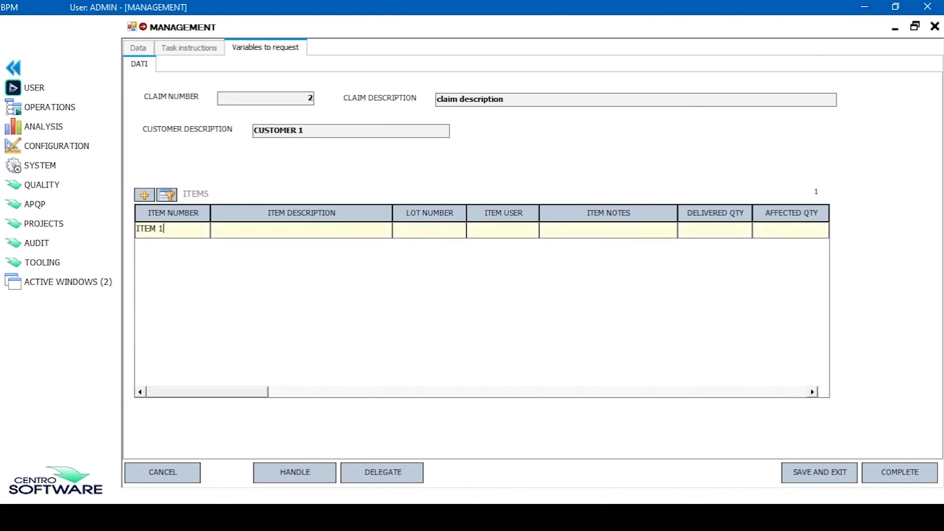
{"action": "type", "text": "1"}
{"action": "left_click", "coordinate": [145, 195]}
{"action": "type", "text": "ITEM DESCRIPTION 2"}
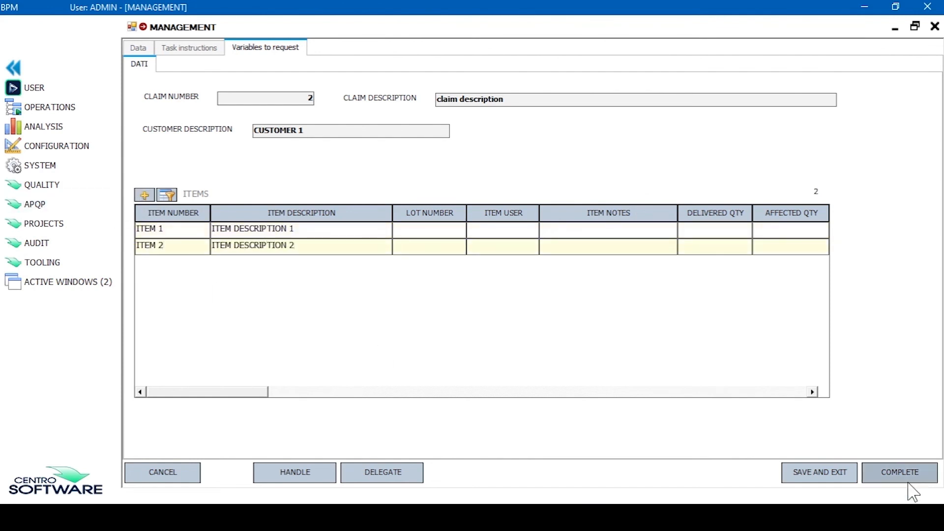
{"action": "left_click", "coordinate": [819, 472]}
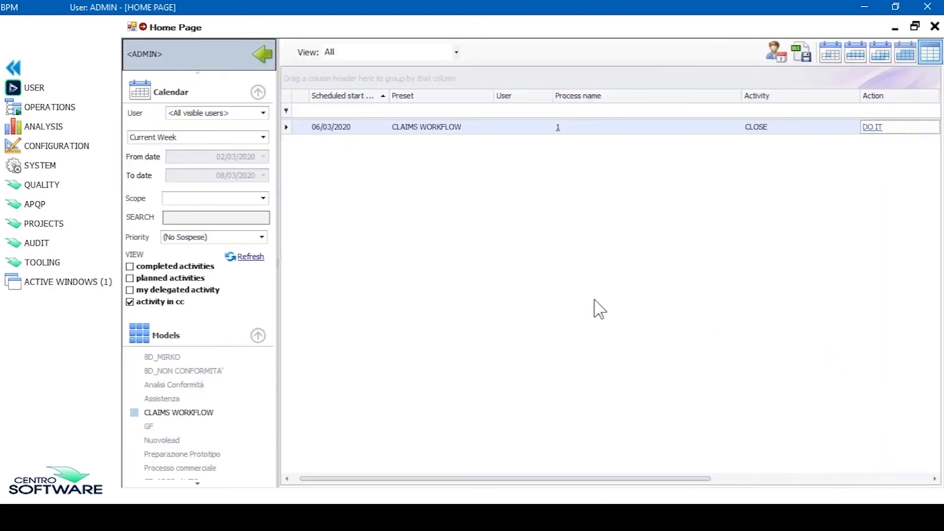
Step: Include completed activities in the calendar list and search for process 2 to view its activity history
{"action": "left_click", "coordinate": [179, 269]}
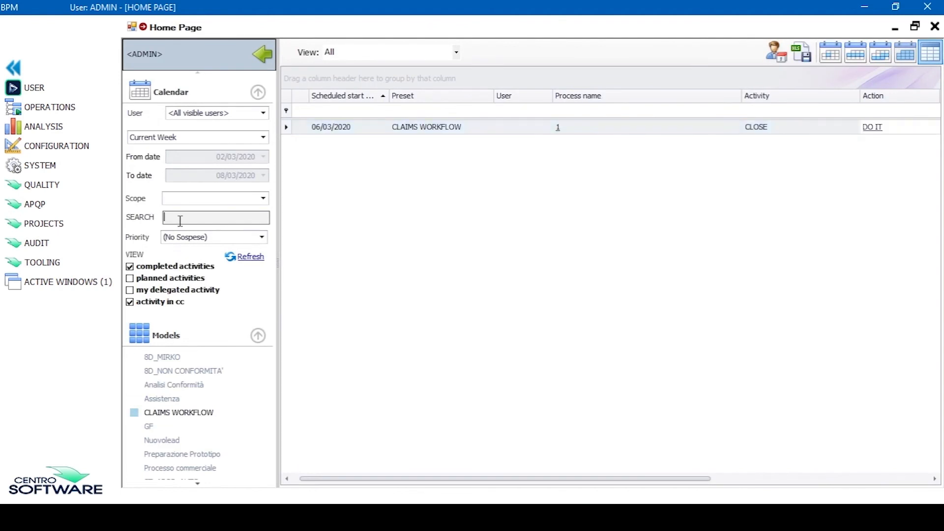
{"action": "left_click", "coordinate": [245, 260]}
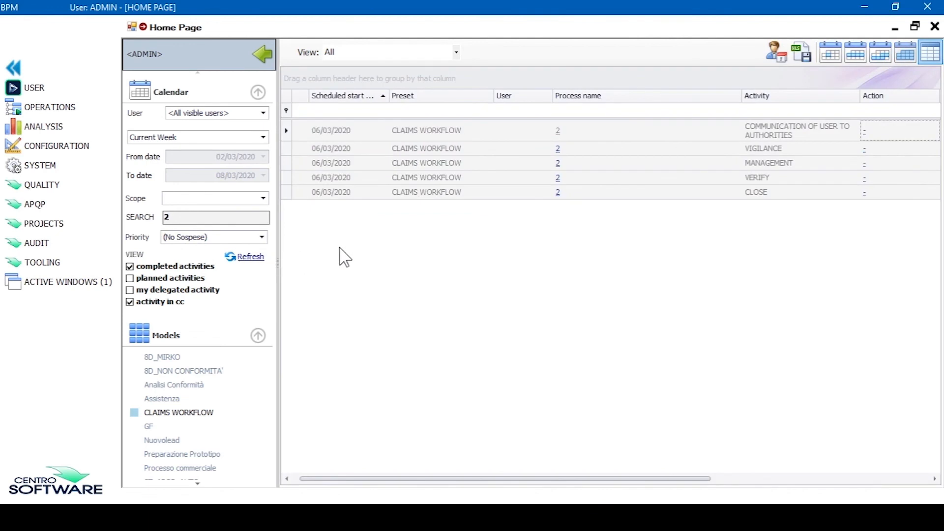